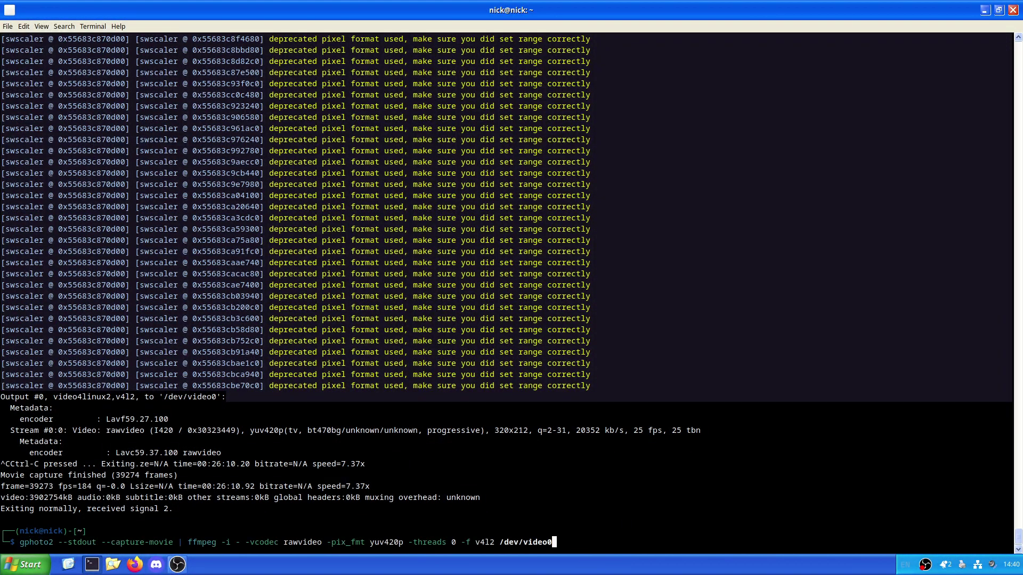
Dismiss the camera auto-launch prompt and list the running gphoto2 processes
key("Left")
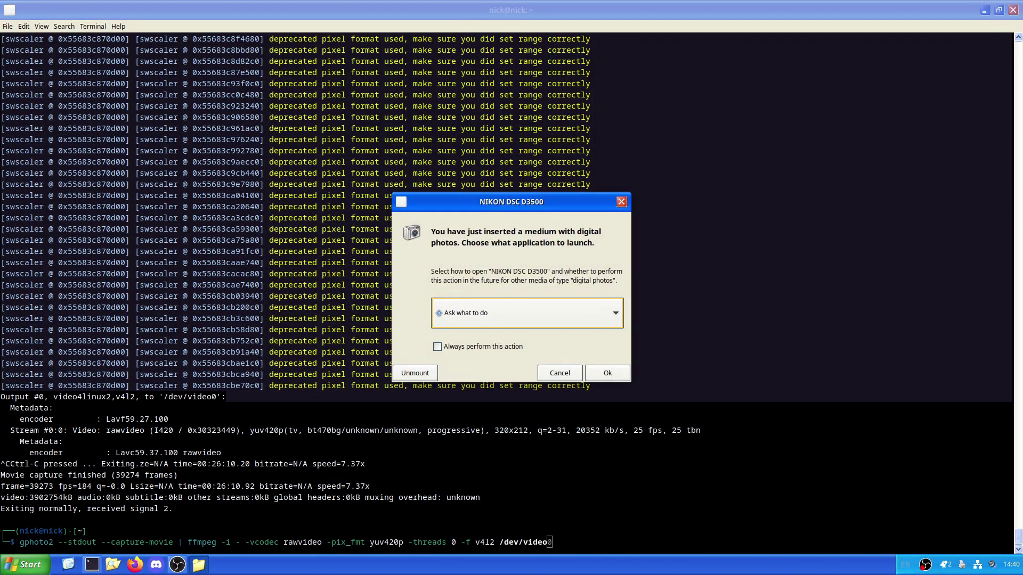
left_click(559, 373)
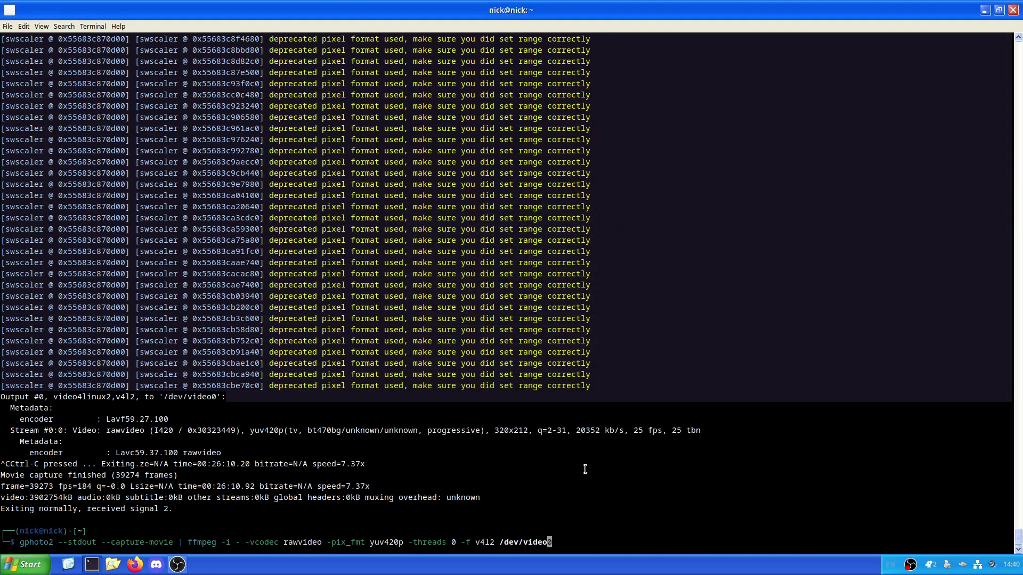
key("Up")
key("Up")
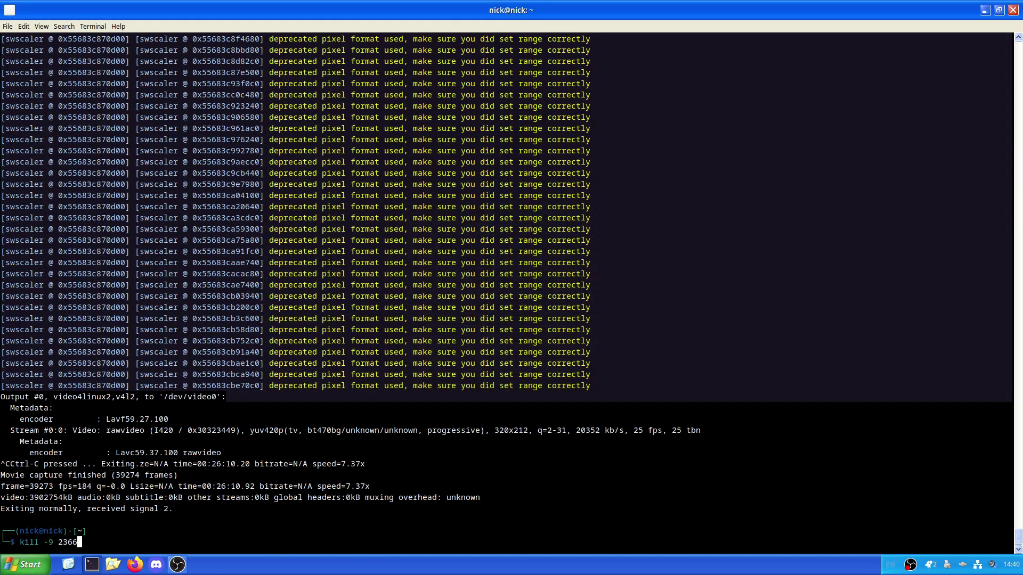
key("Return")
Kill the gvfs gphoto2 volume monitor process, PID 57644, with kill -9
key("Up")
key("Home")
key("Right")
key("Right")
key("Right")
key("Right")
key("Right")
Kill the gvfsd-gphoto2 process too, then rerun the gphoto2-to-ffmpeg capture to /dev/video0
key("Right")
key("Right")
key("Right")
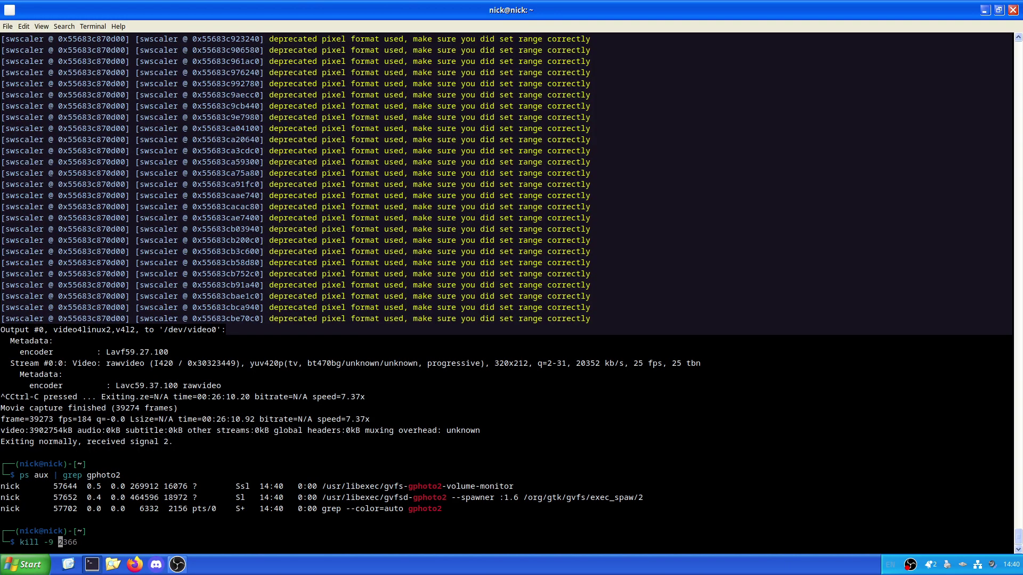
key("ctrl+k")
type("57644")
key("Return")
key("Up")
key("Left")
key("Left")
key("Left")
key("Right")
key("ctrl+k")
type("52")
key("Return")
key("Up")
key("Up")
key("Up")
key("Up")
key("Return")
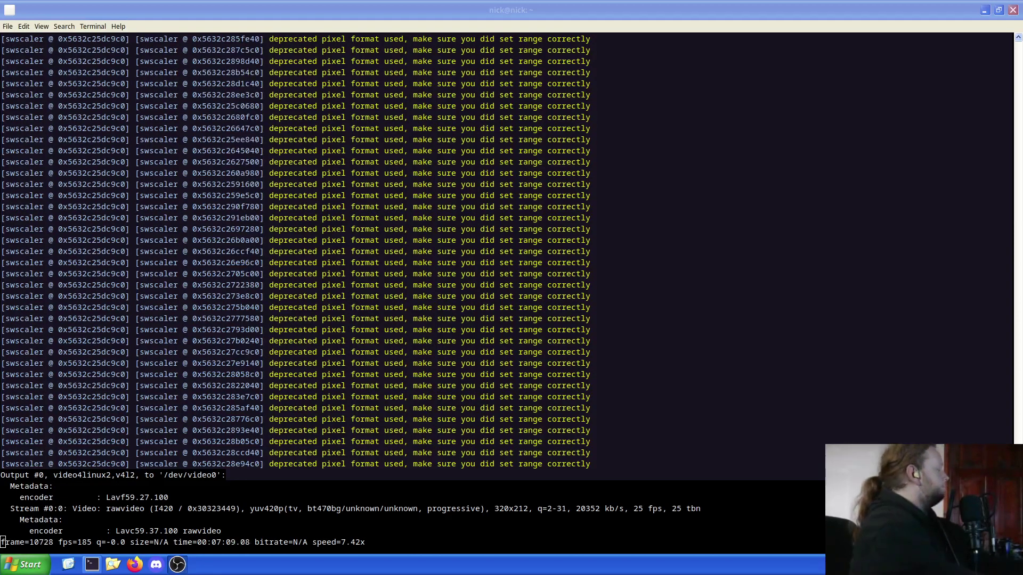
In a new terminal tab, run sudo apt update and enter the sudo password
left_click(32, 96)
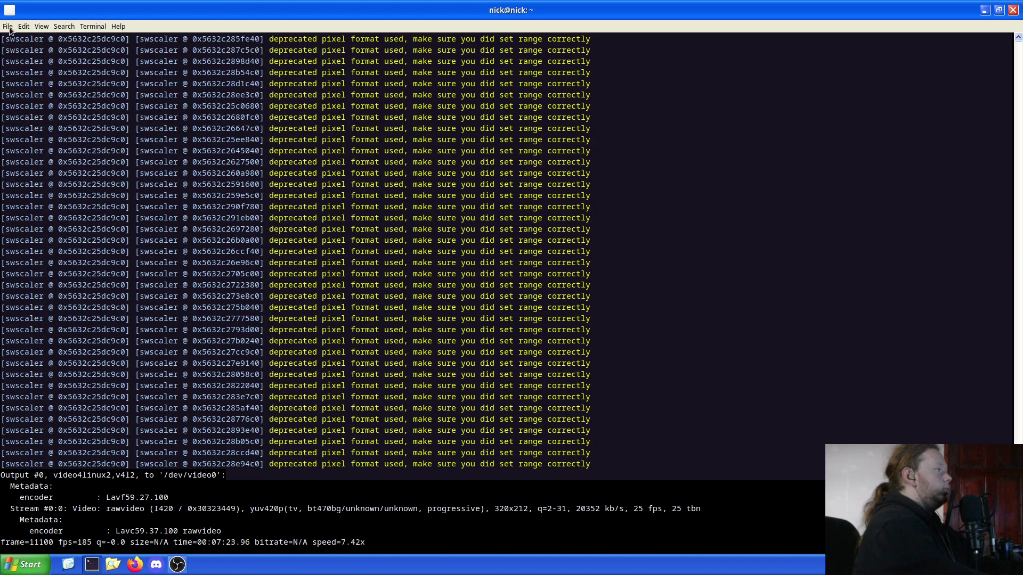
left_click(8, 27)
left_click(12, 39)
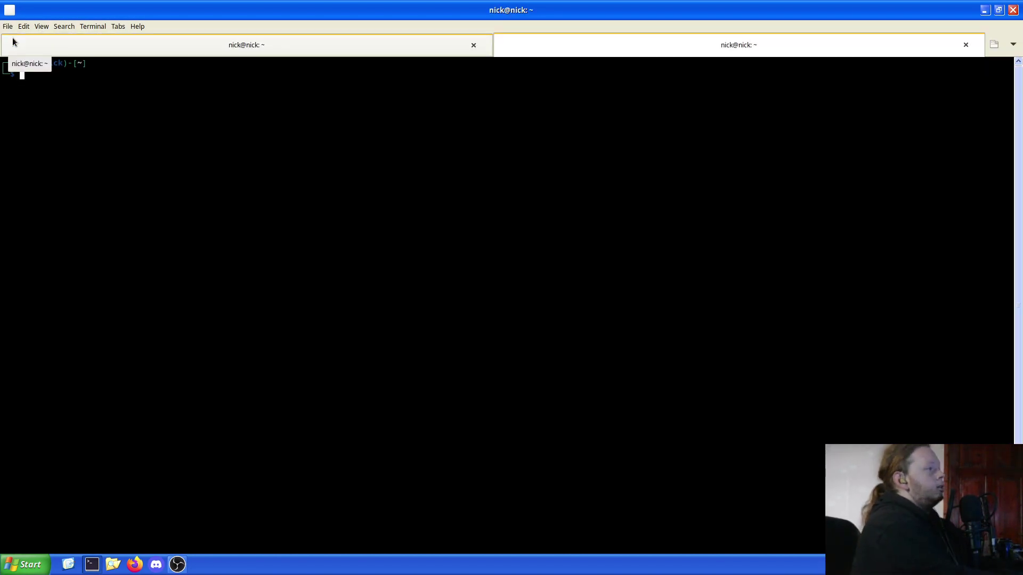
type("sudo apt update")
key("Return")
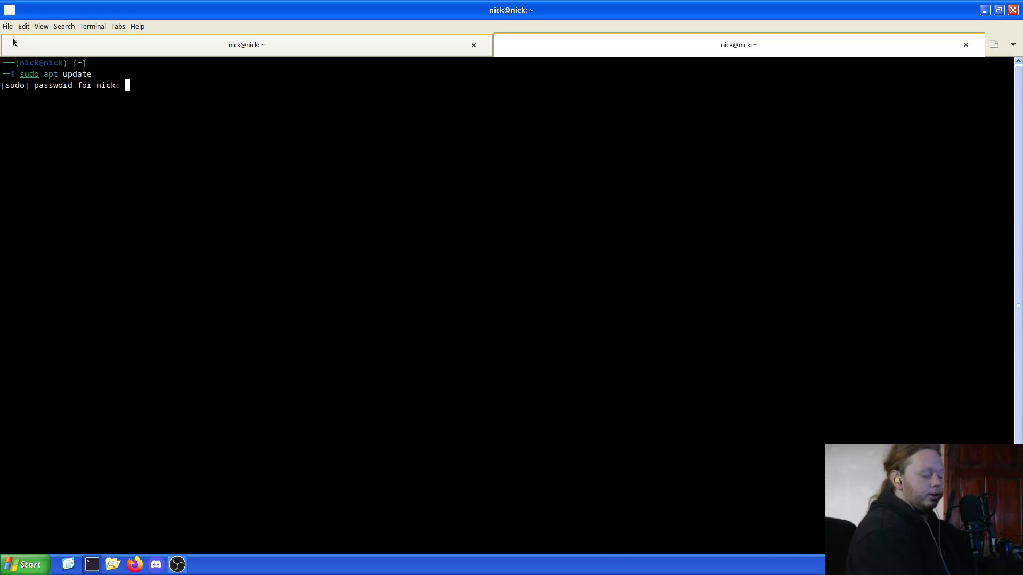
key("Return")
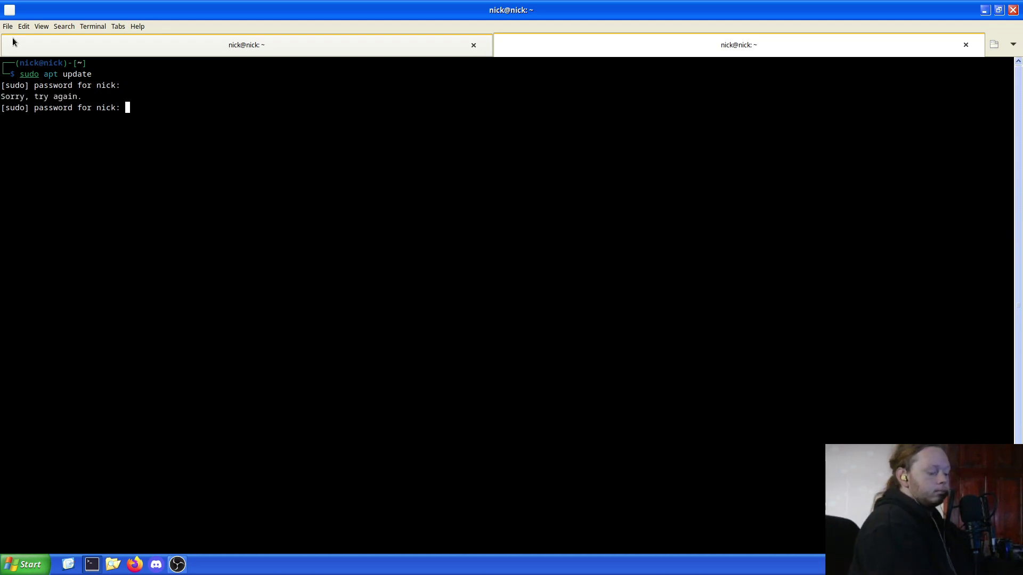
key("Return")
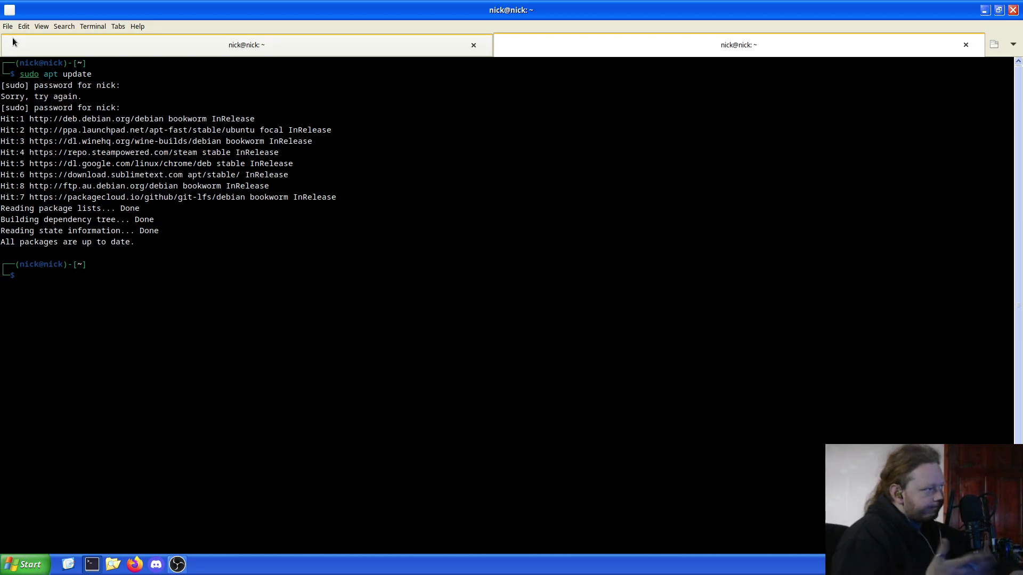
Run neofetch to display the Debian system summary
type("neofetch")
key("Return")
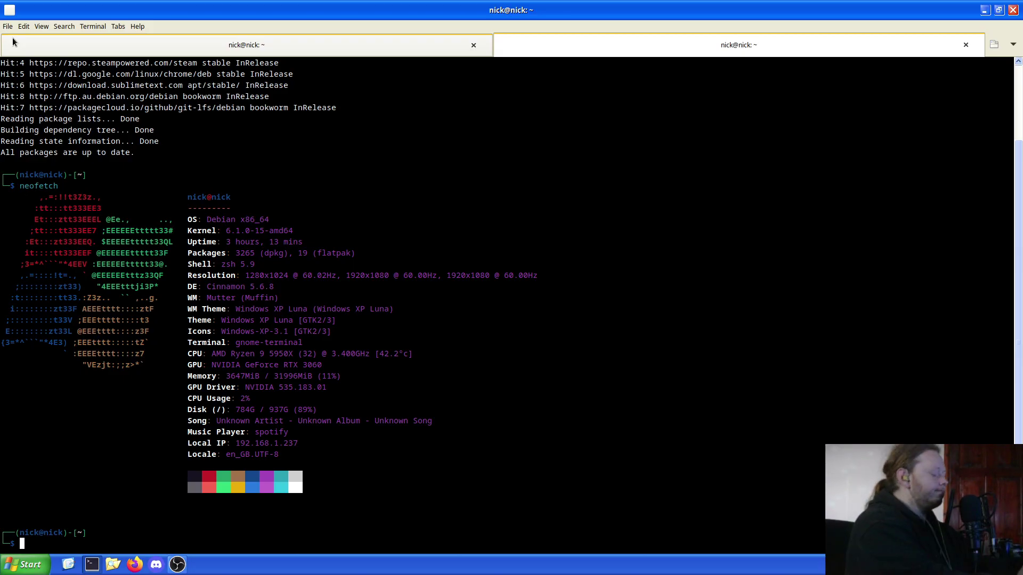
List the PCI devices with lspci after a mistyped lspic, then clear the screen
type("lspic")
key("Return")
type("lspci")
key("Return")
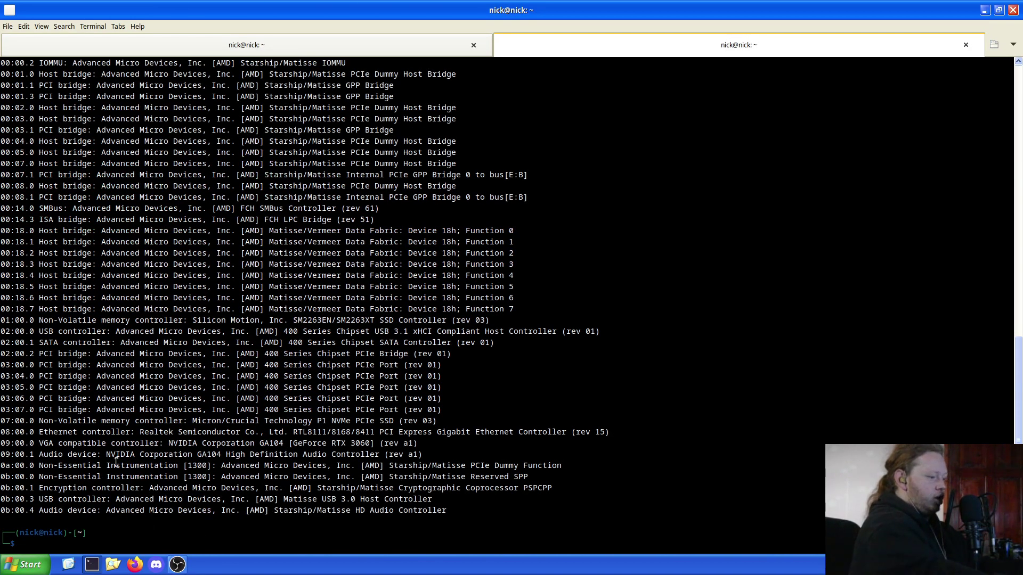
left_click_drag(182, 452, 212, 451)
left_click(212, 451)
type("clear")
key("Return")
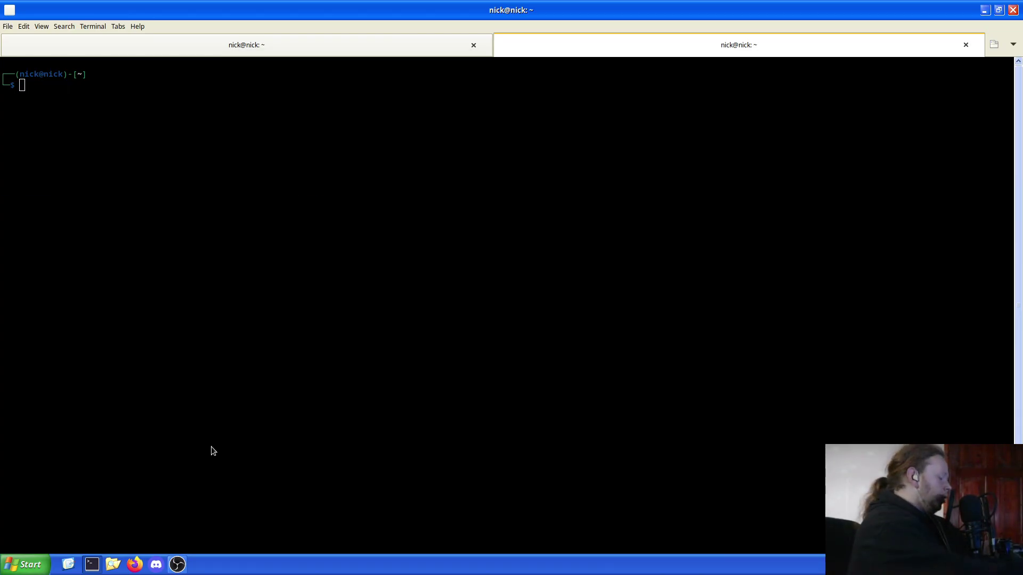
Launch Steam from the launcher search for 'game' and switch to the Library
key("super")
type("game")
key("Escape")
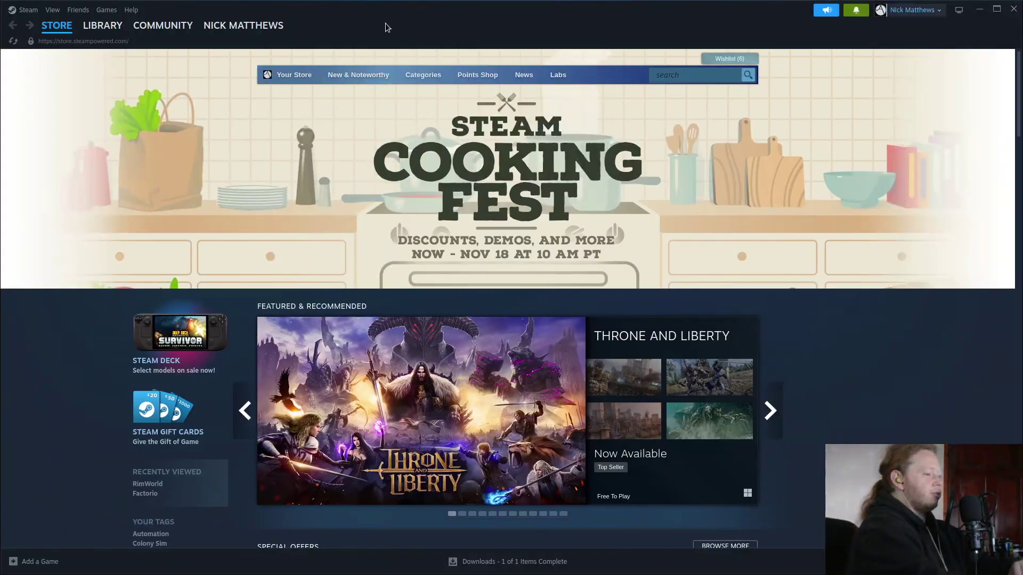
scroll(436, 96, "down", 2)
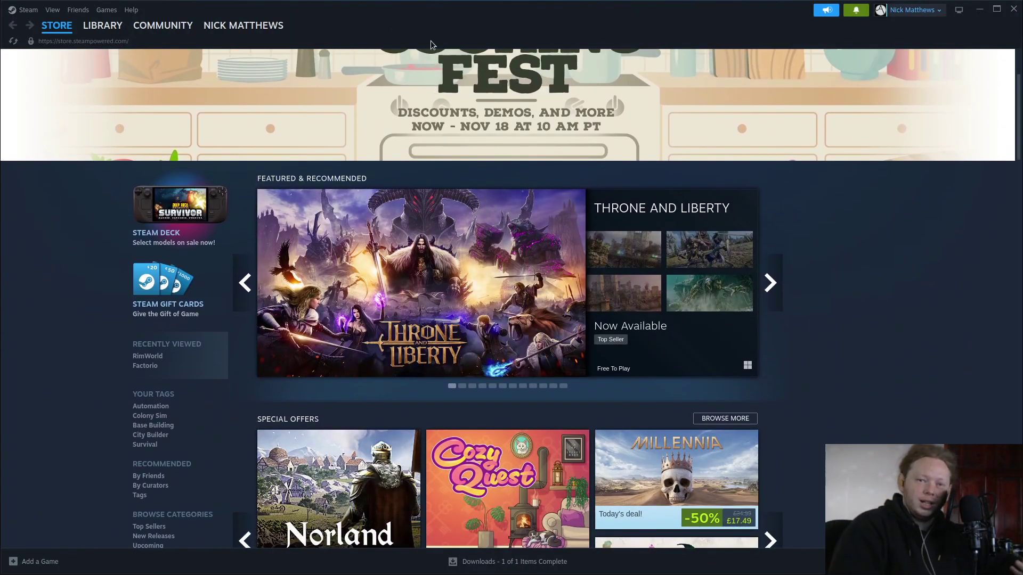
scroll(64, 208, "up", 3)
left_click(96, 24)
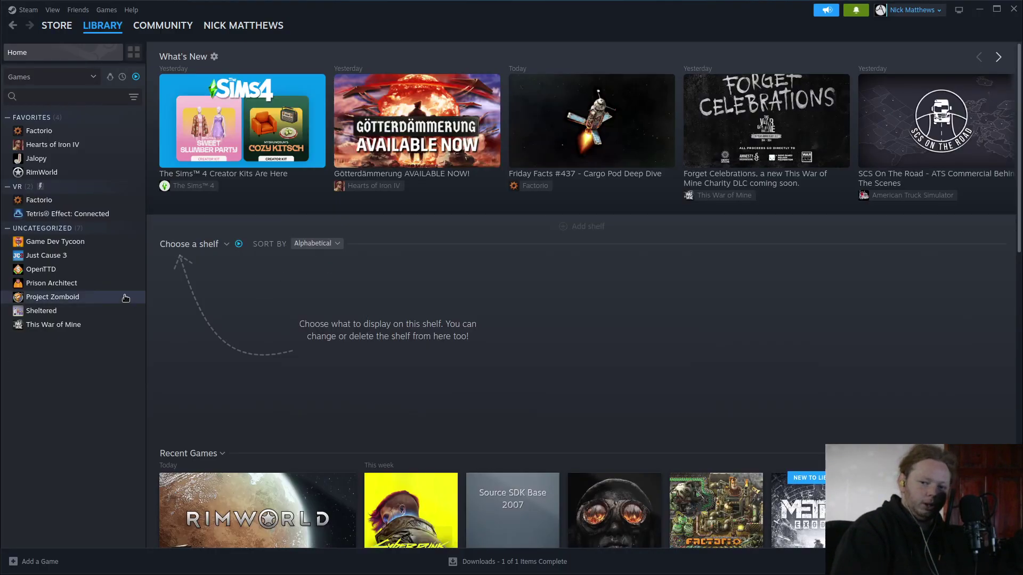
Open the Jalopy page, then the RimWorld page showing 463.6 hours played
left_click(102, 28)
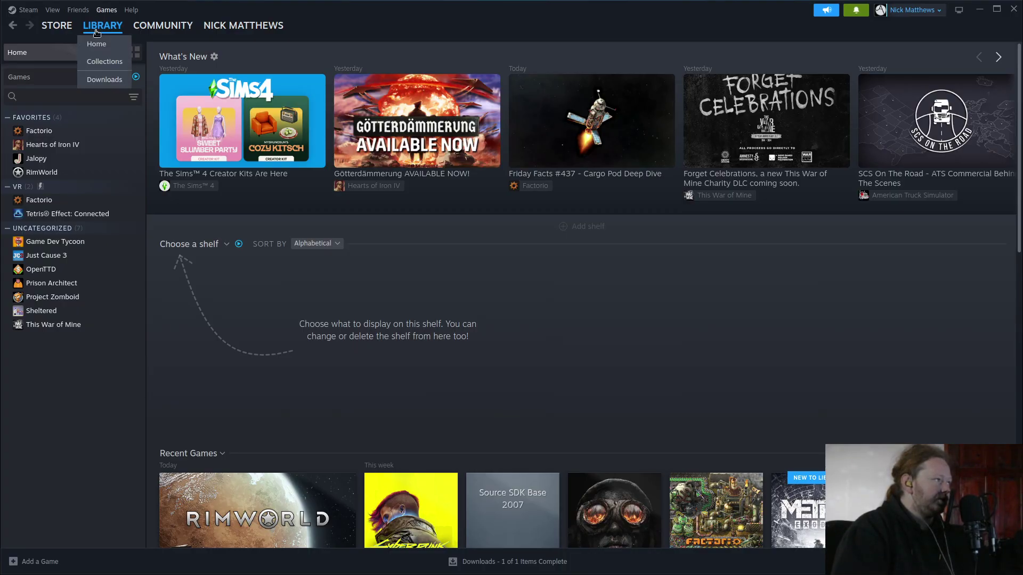
mouse_move(101, 28)
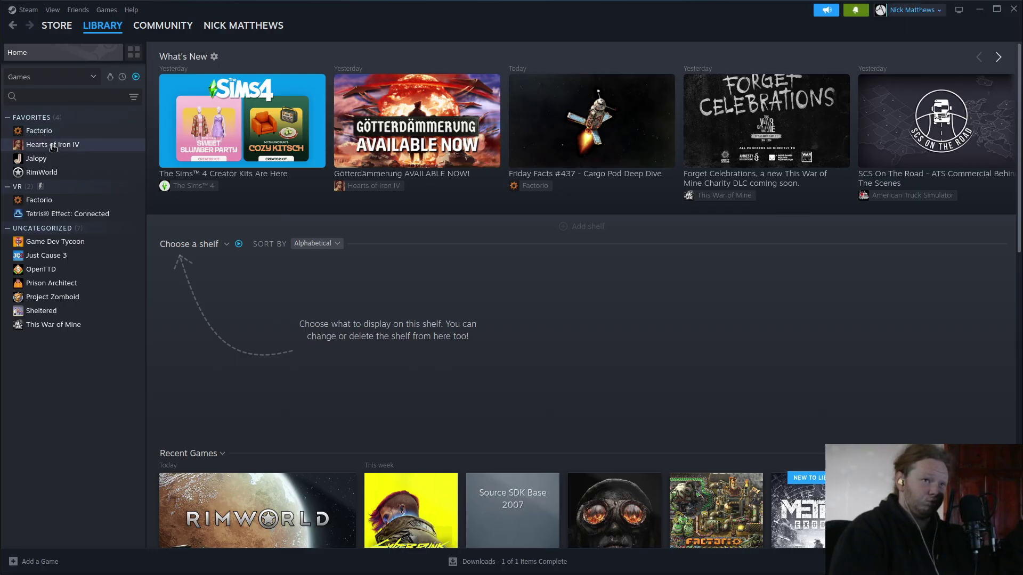
left_click(53, 158)
left_click(52, 171)
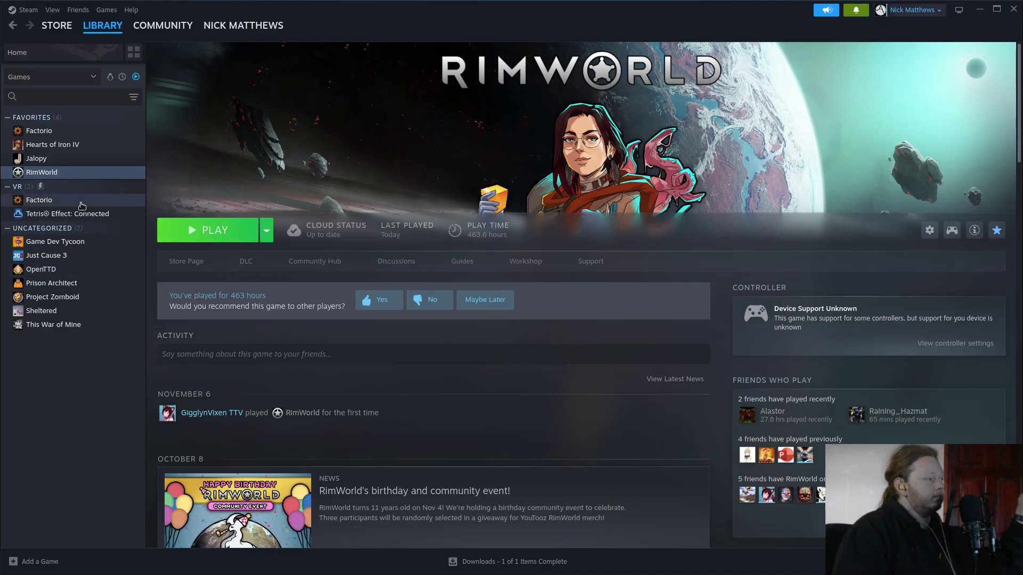
Remove Factorio from the VR collection and open the Tetris Effect: Connected page
left_click(77, 201)
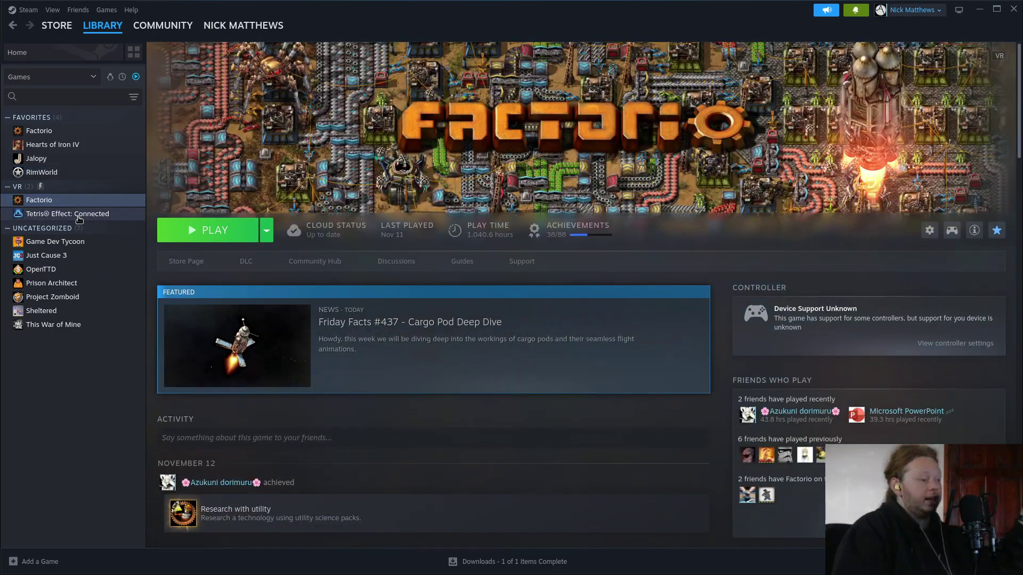
right_click(78, 187)
left_click(70, 394)
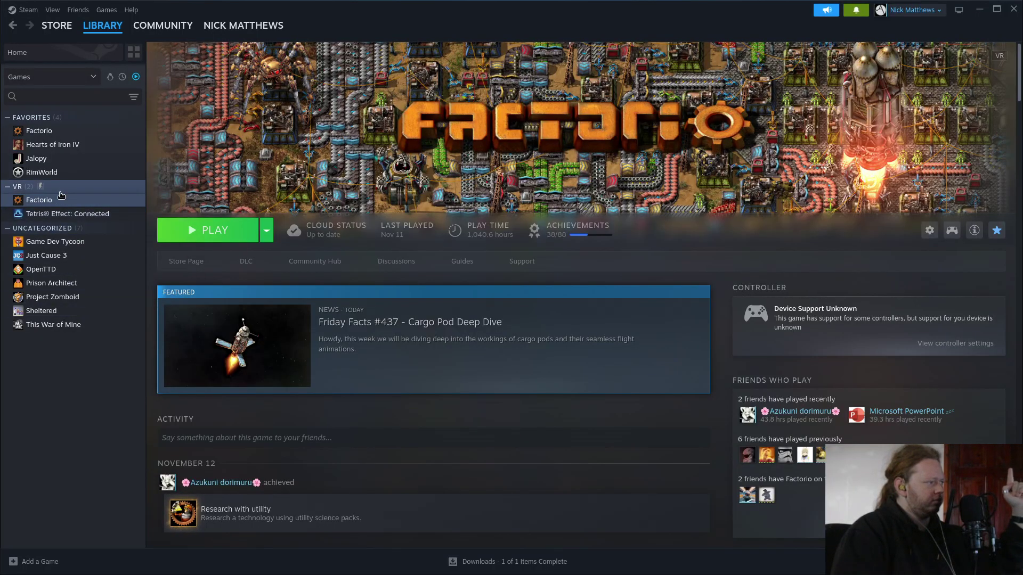
right_click(62, 207)
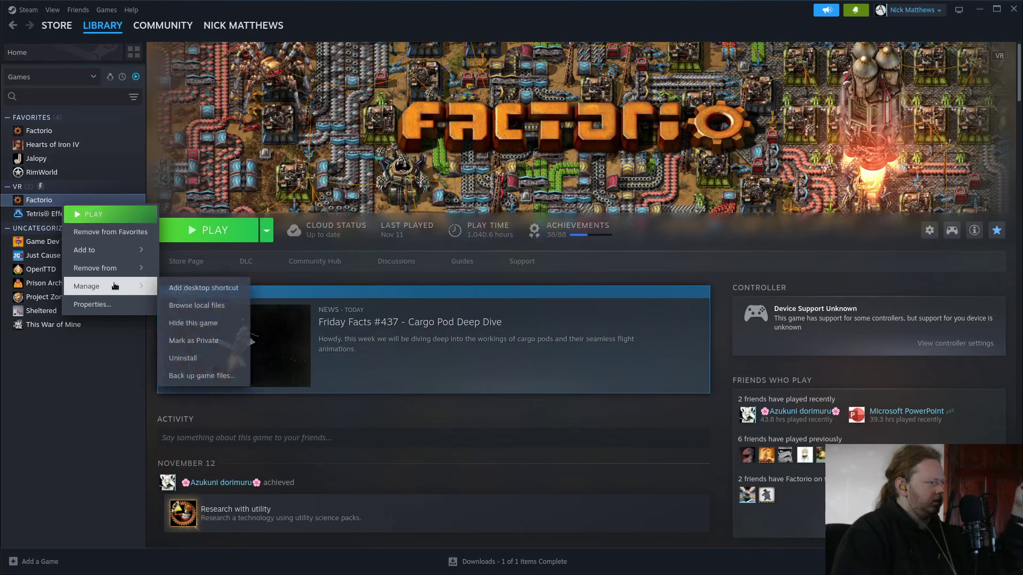
mouse_move(118, 267)
left_click(174, 270)
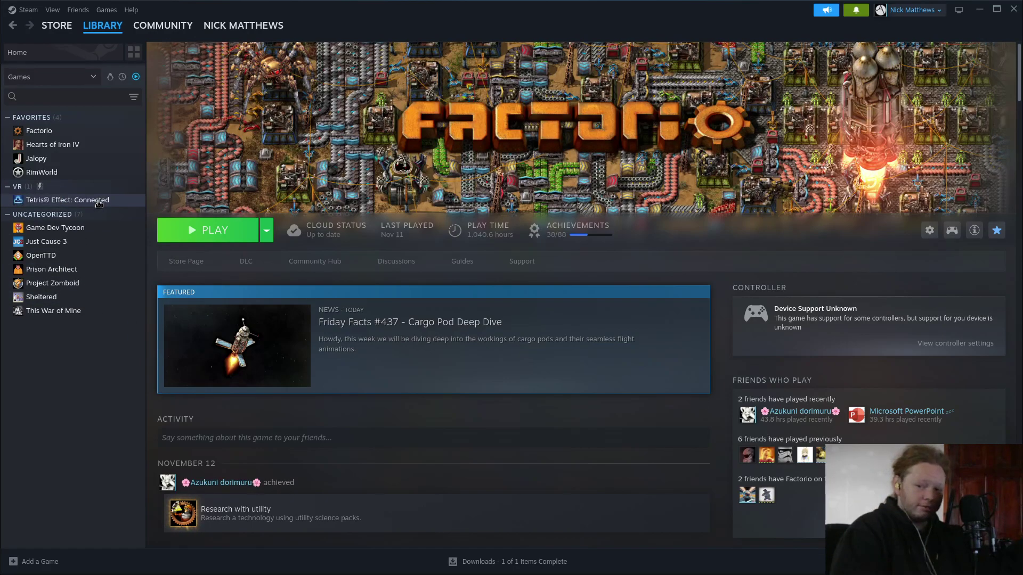
left_click(99, 201)
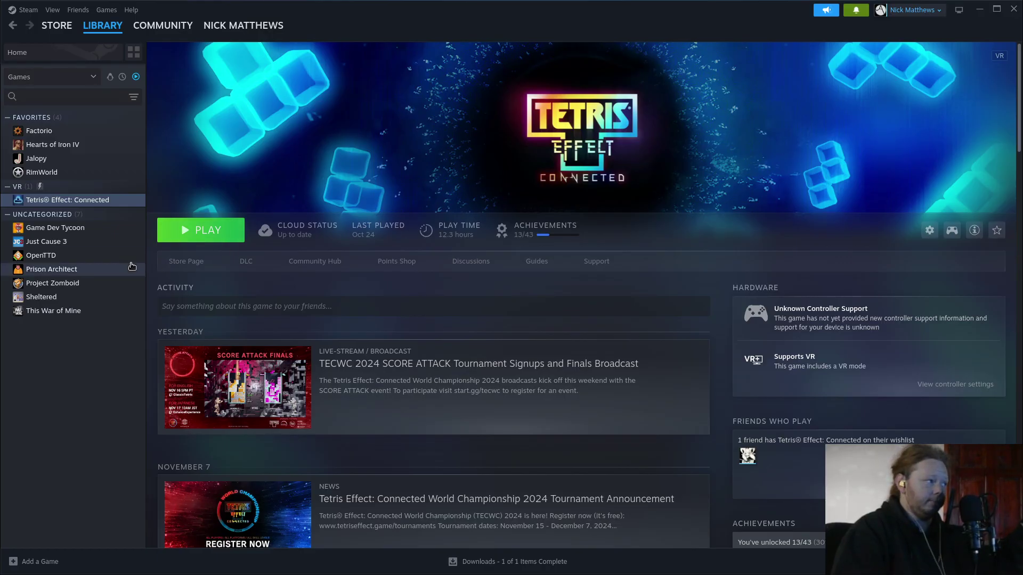
Browse Game Dev Tycoon, Just Cause 3, OpenTTD, Prison Architect, Project Zomboid, Sheltered and This War of Mine
left_click(54, 227)
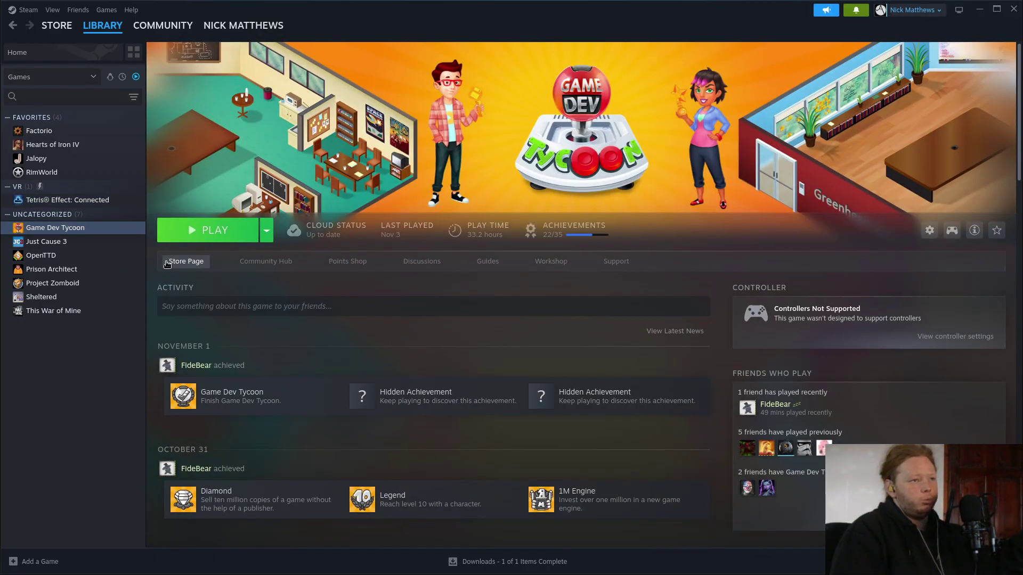
left_click(111, 246)
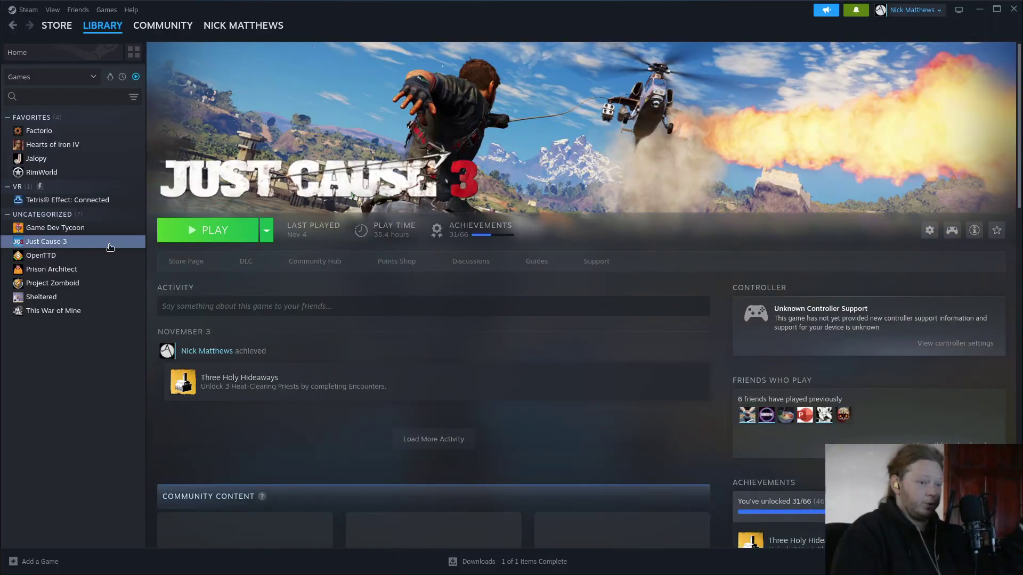
left_click(95, 259)
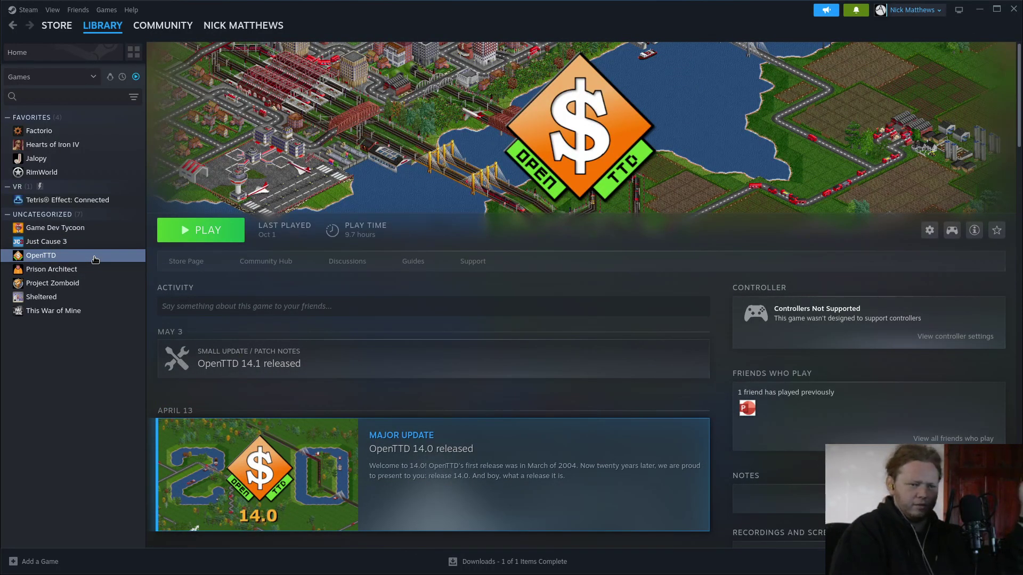
left_click(83, 268)
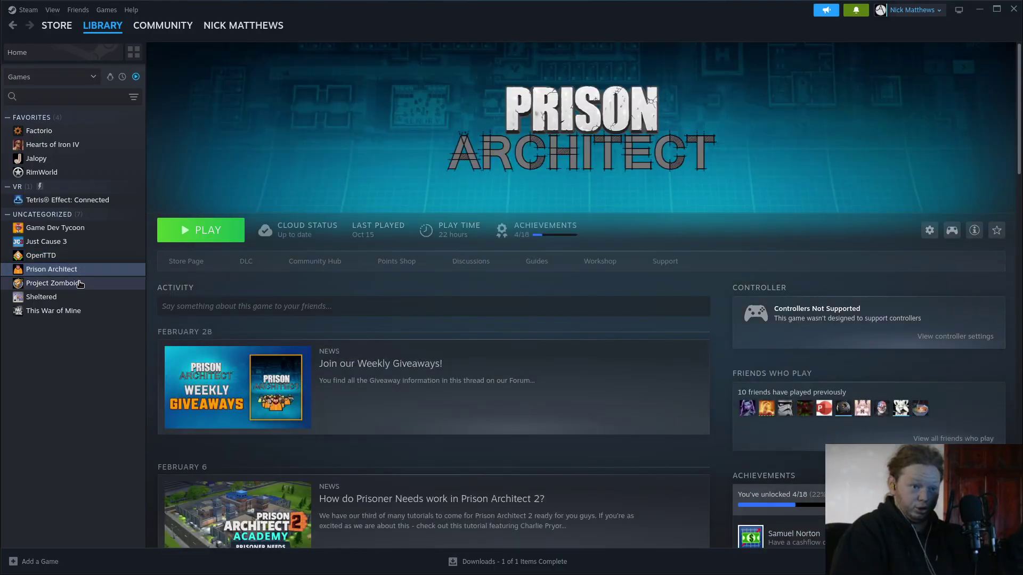
left_click(80, 284)
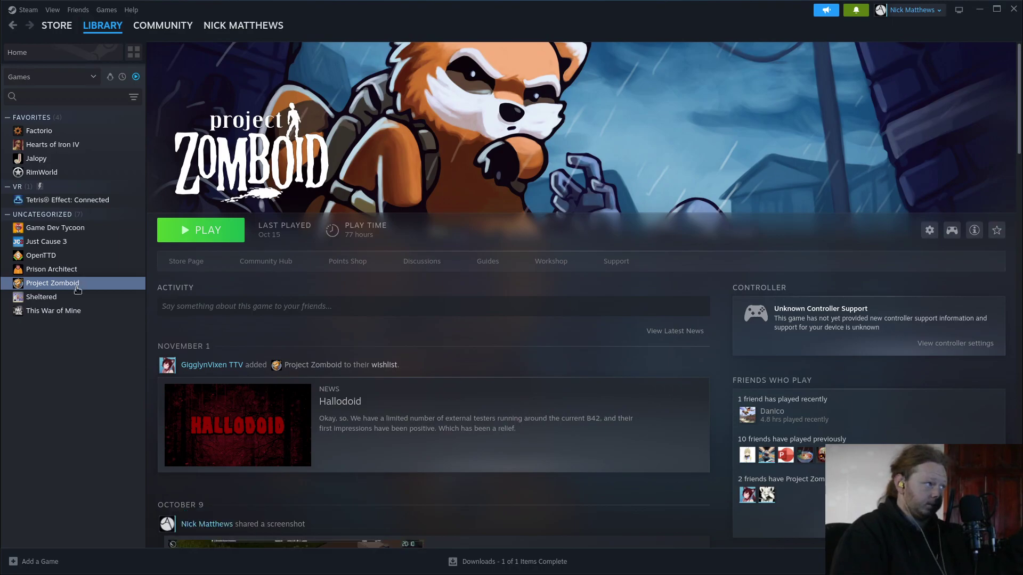
left_click(74, 296)
left_click(72, 309)
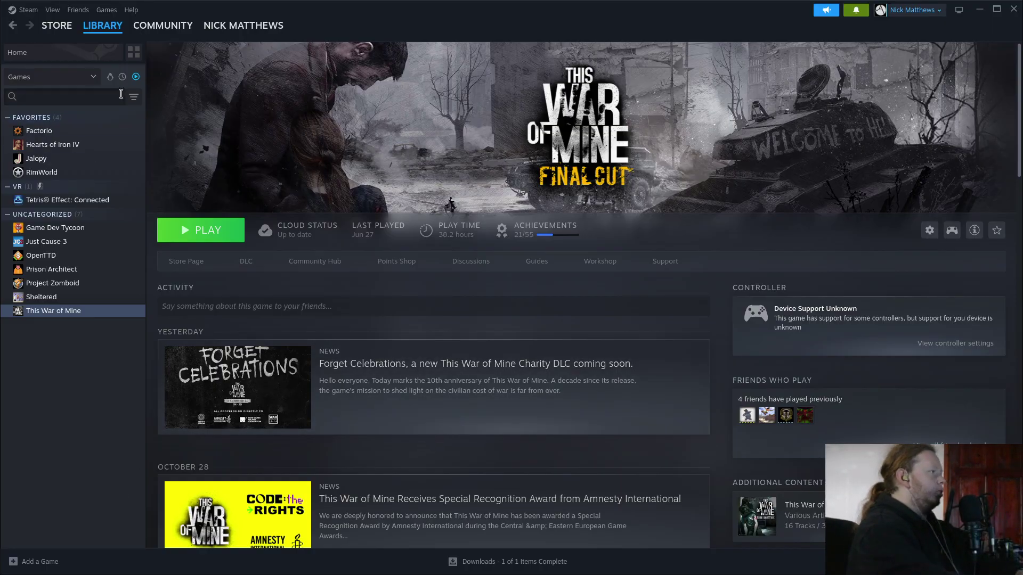
Change the sidebar filter to list all games and scroll through the full list
left_click(137, 75)
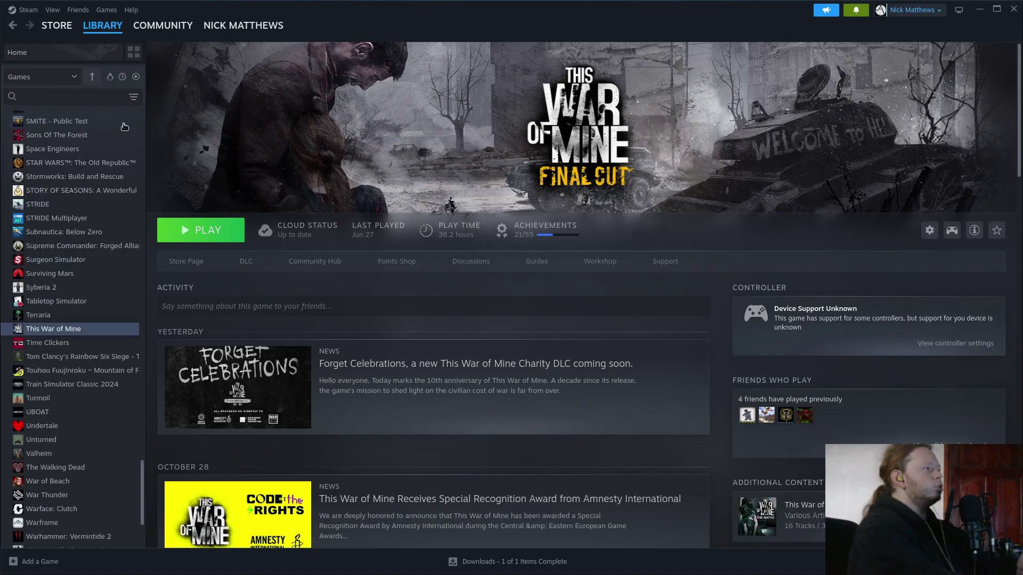
scroll(107, 260, "up", 10)
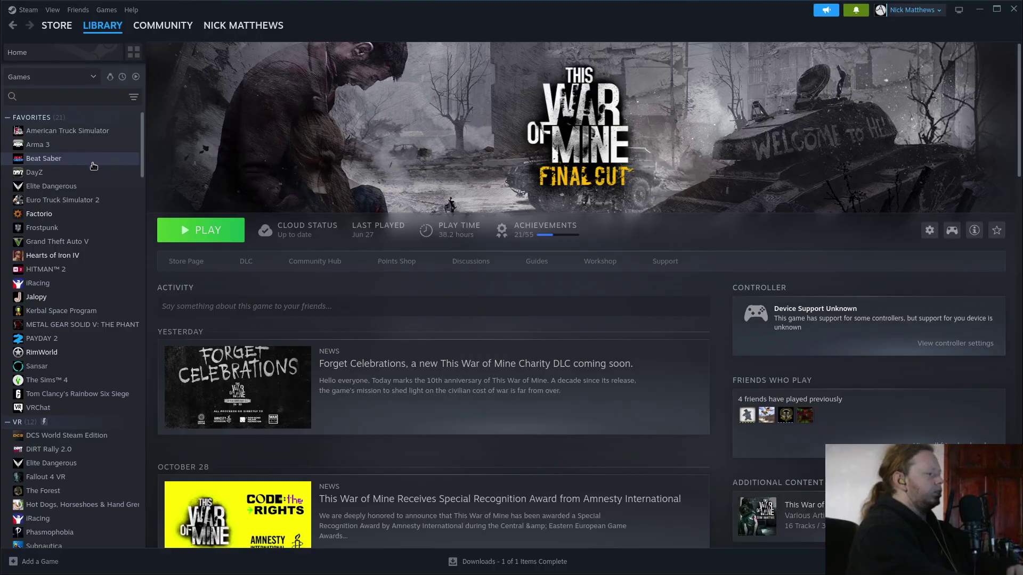
scroll(81, 290, "down", 3)
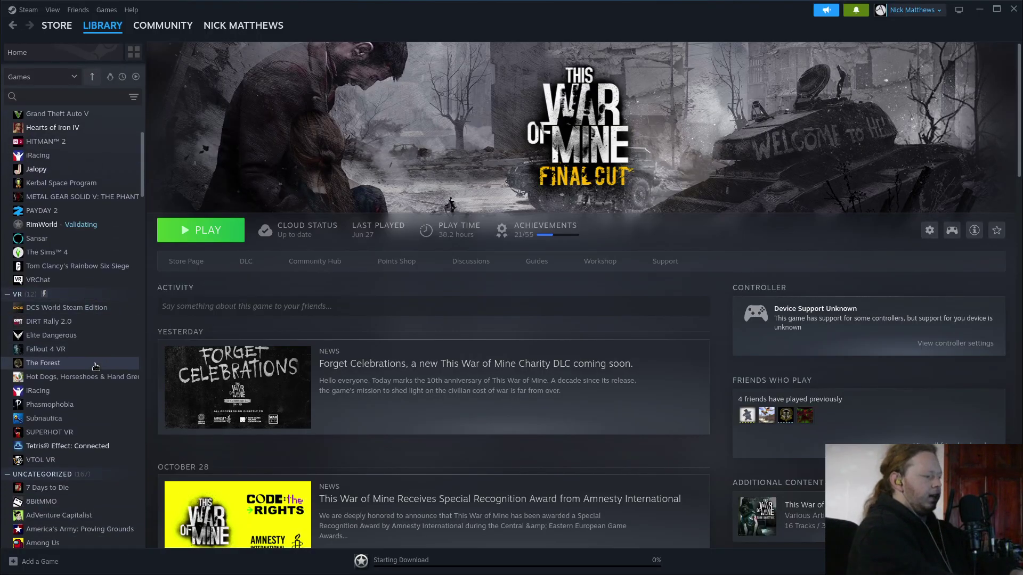
scroll(93, 362, "down", 4)
scroll(95, 368, "down", 3)
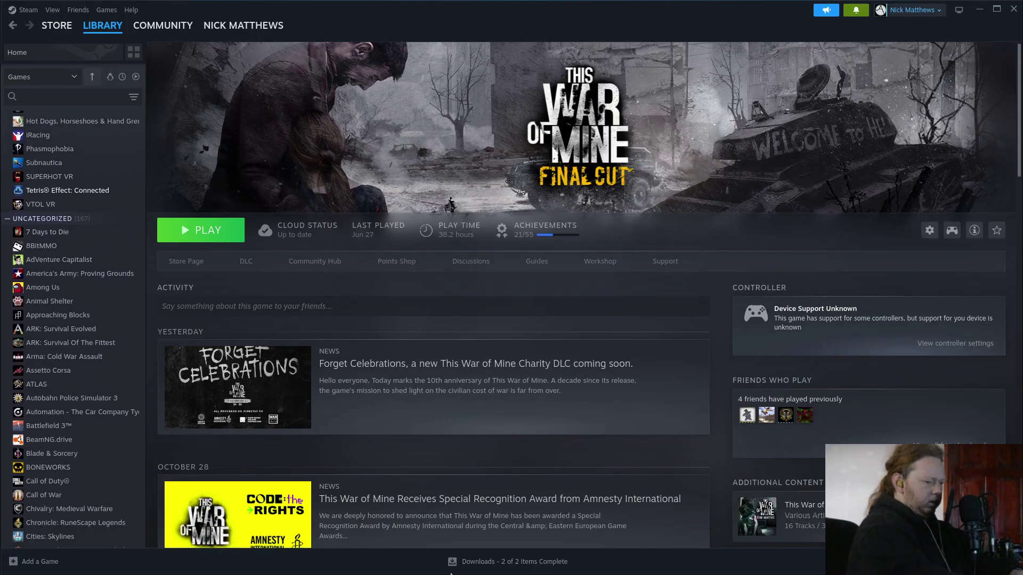
In Downloads, drag Proton Experimental, Proton 6.3, Steamworks and Proton 9.0 into Up Next
left_click(450, 573)
scroll(322, 344, "down", 1)
scroll(204, 187, "up", 1)
left_click_drag(154, 288, 167, 144)
left_click_drag(170, 301, 149, 240)
left_click_drag(171, 320, 176, 256)
left_click_drag(192, 372, 183, 290)
Return to the Library home view through the LIBRARY menu
mouse_move(102, 27)
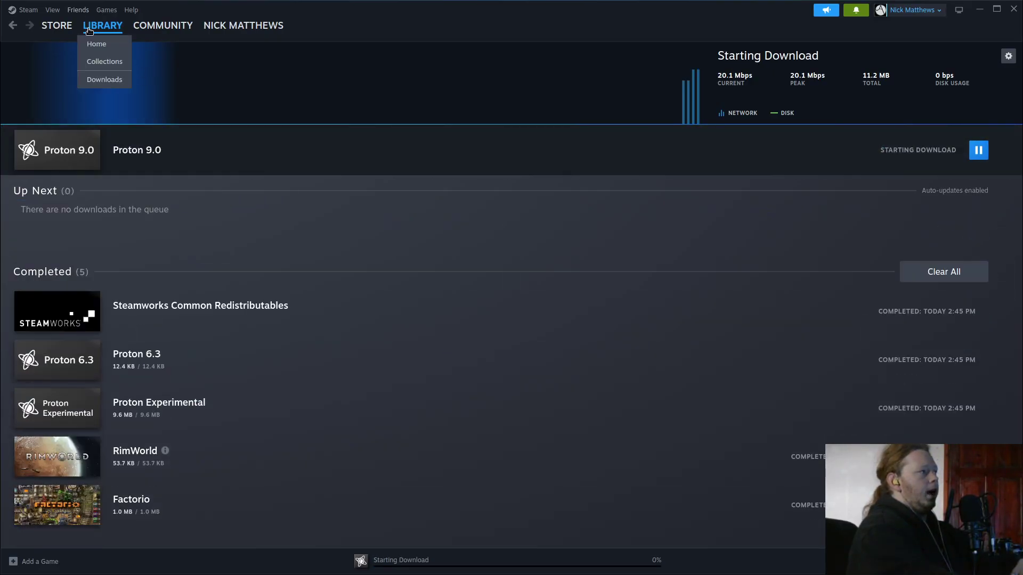
left_click(105, 80)
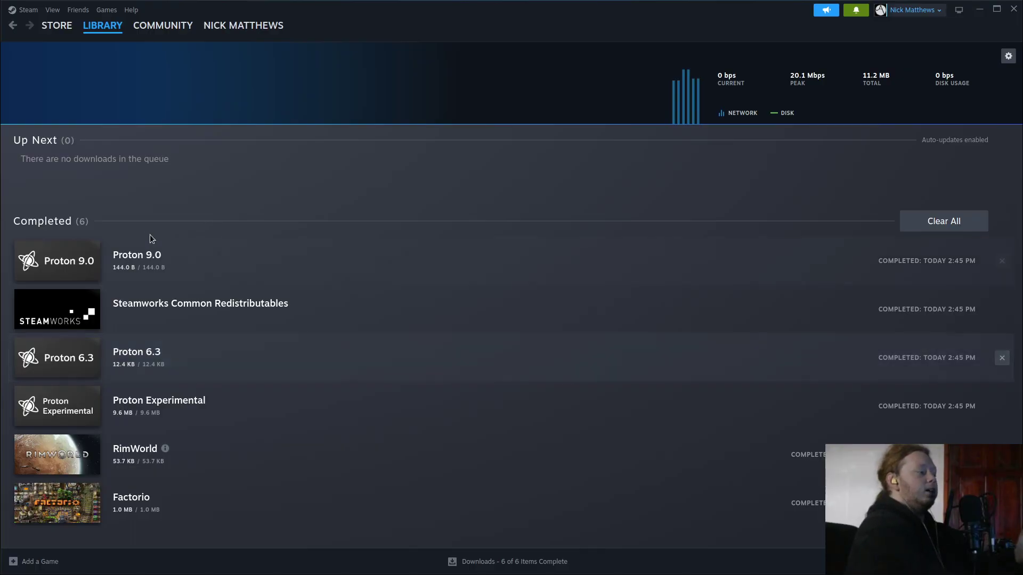
left_click(104, 28)
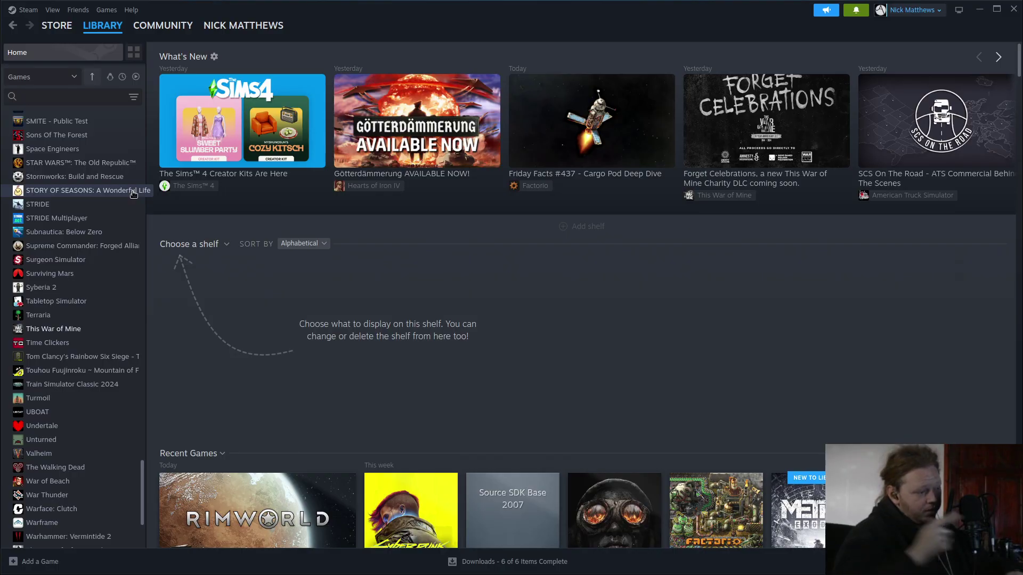
View the Cyberpunk 2077 page, then open the Democracy 4 library page
scroll(511, 506, "down", 1)
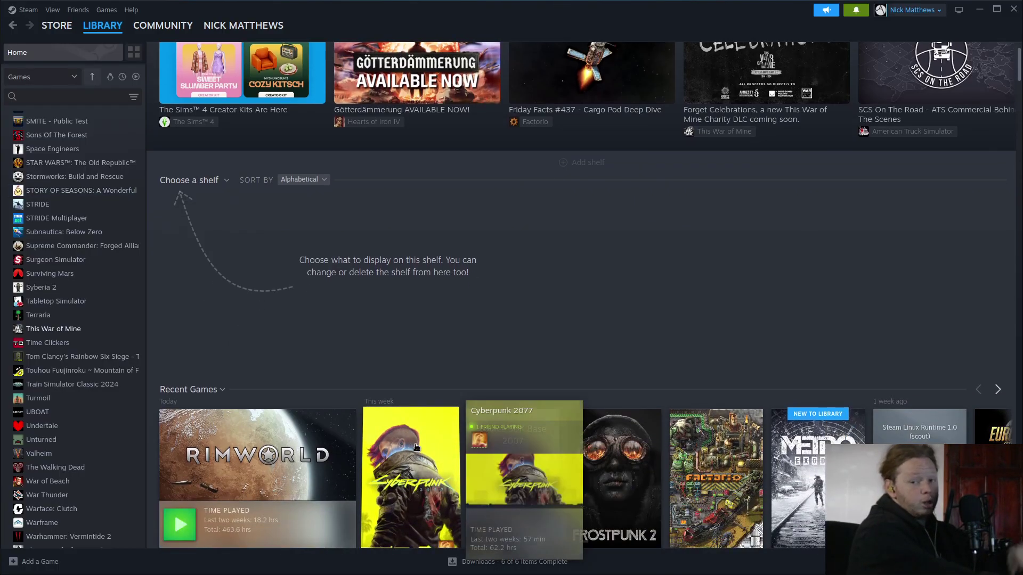
left_click(416, 446)
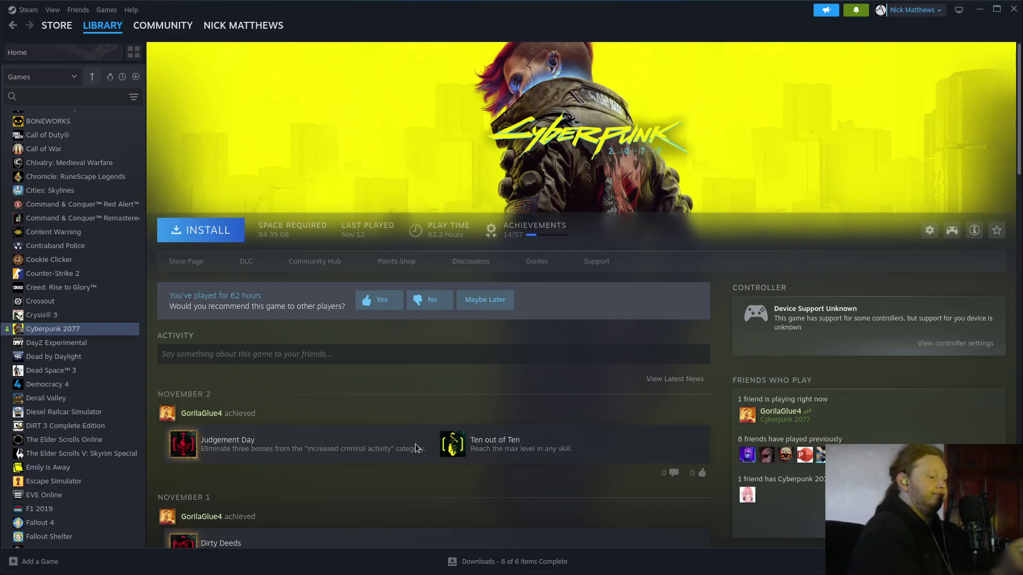
scroll(87, 349, "down", 1)
left_click(79, 321)
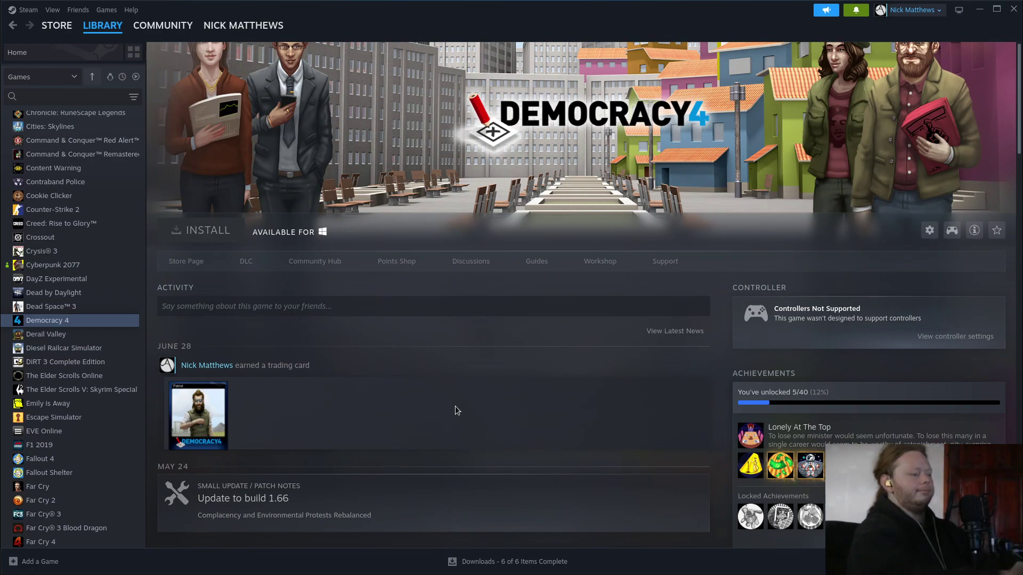
Force Democracy 4 to use a specific Steam Play compatibility tool (Proton Experimental)
right_click(90, 321)
left_click(112, 388)
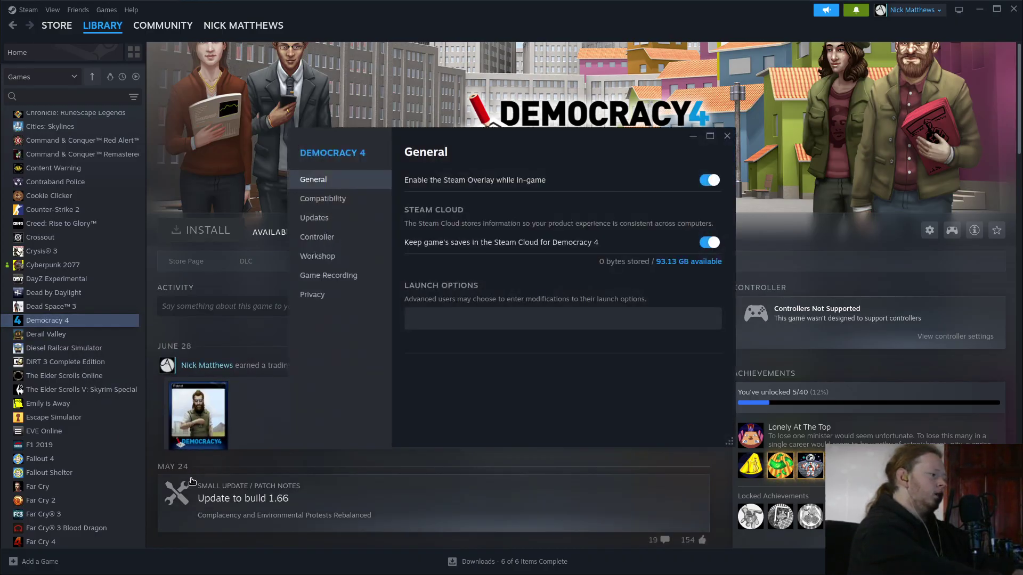
left_click(343, 200)
left_click(487, 188)
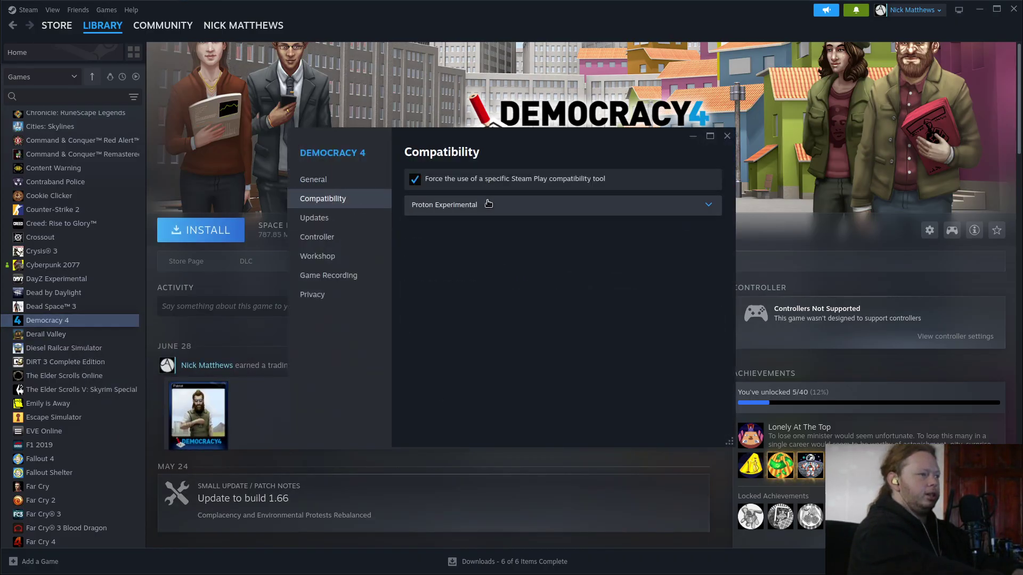
left_click(726, 137)
Install Democracy 4 to the local drive and watch its progress on the Downloads page
left_click(213, 231)
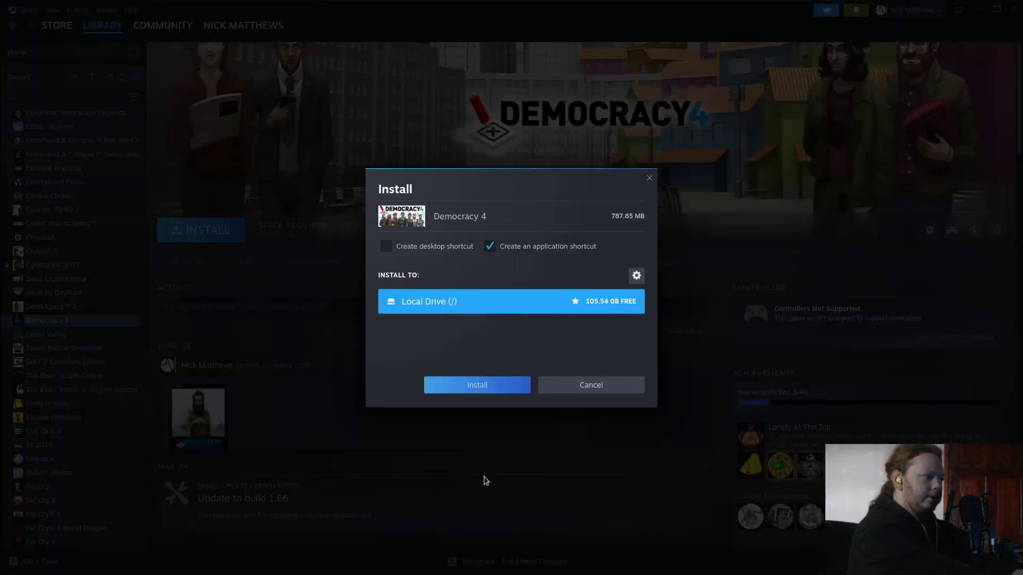
left_click(496, 385)
left_click(491, 571)
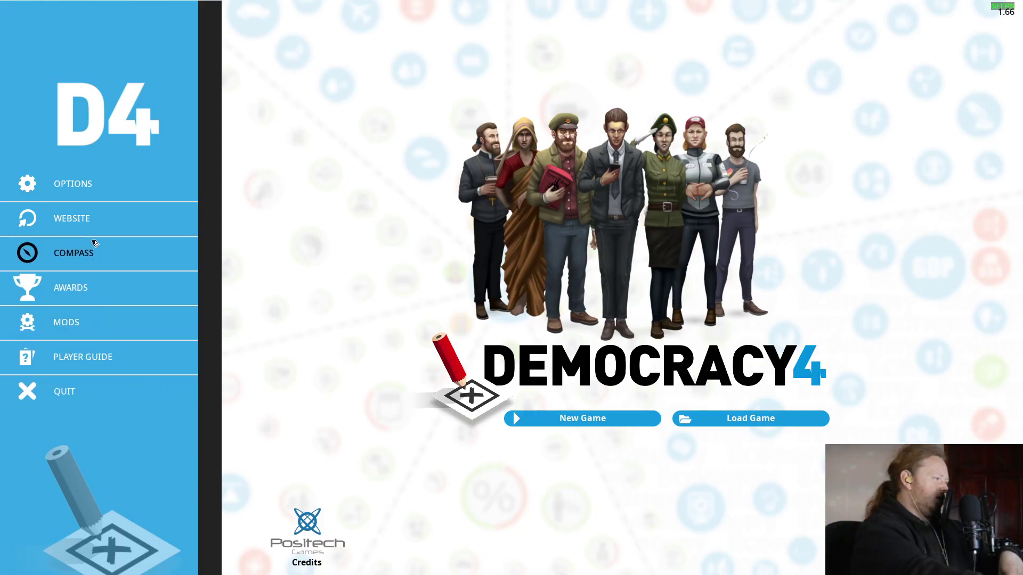
Turn Democracy 4's master volume down to 0 in Options
left_click(89, 192)
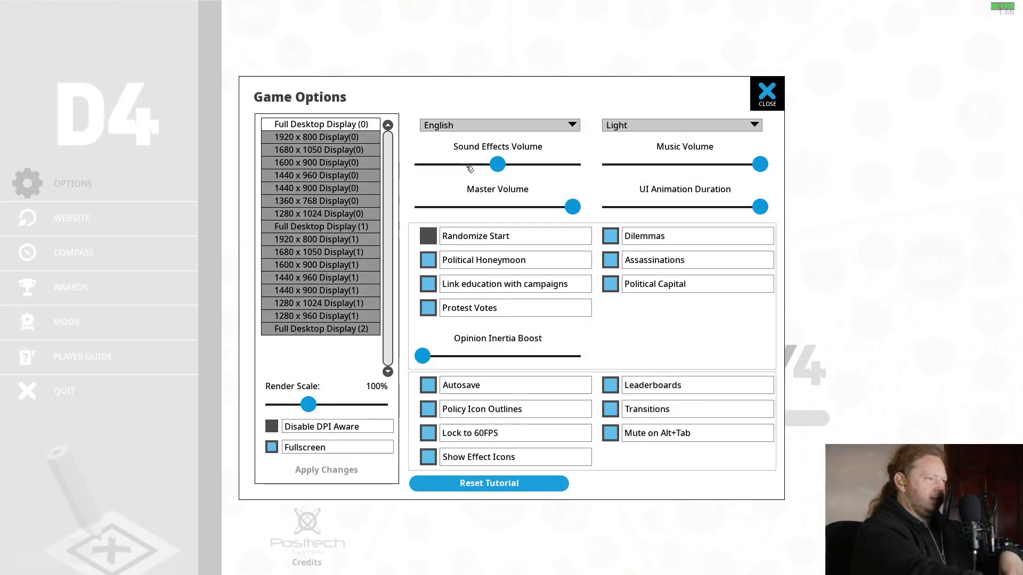
left_click_drag(571, 212, 425, 221)
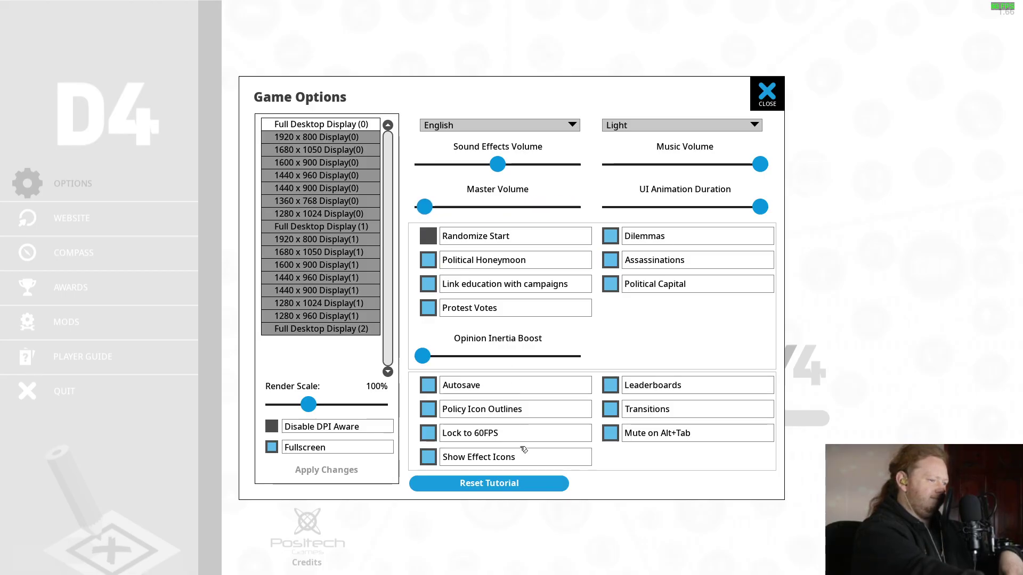
left_click(757, 99)
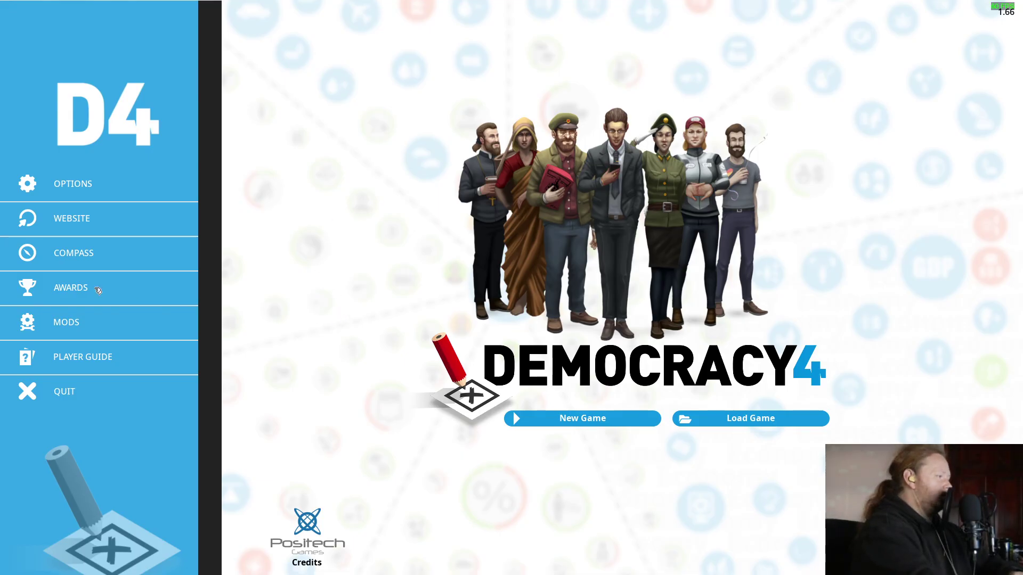
Turn off Lock to 60FPS in Options, then quit the game
left_click(74, 195)
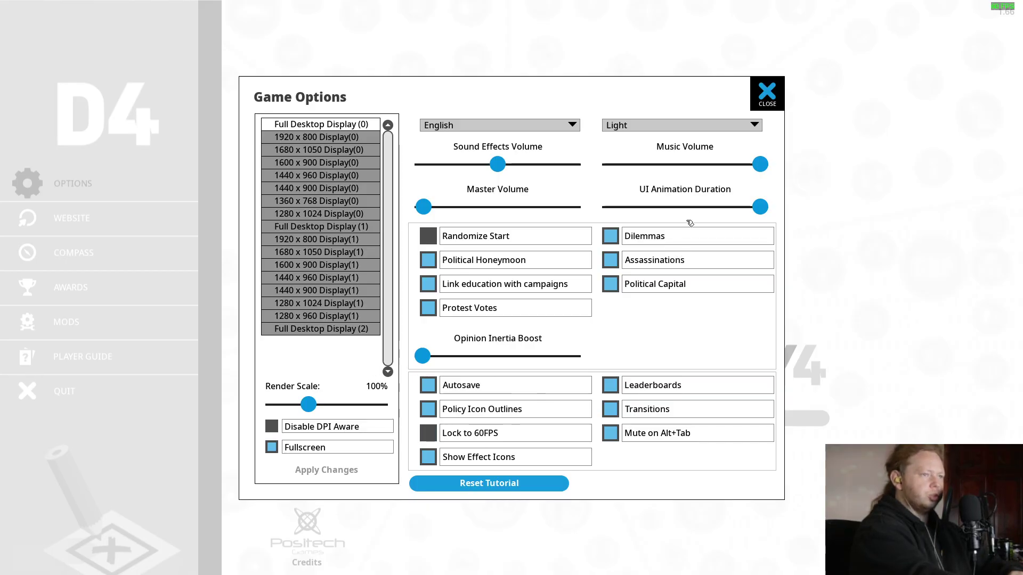
left_click(768, 93)
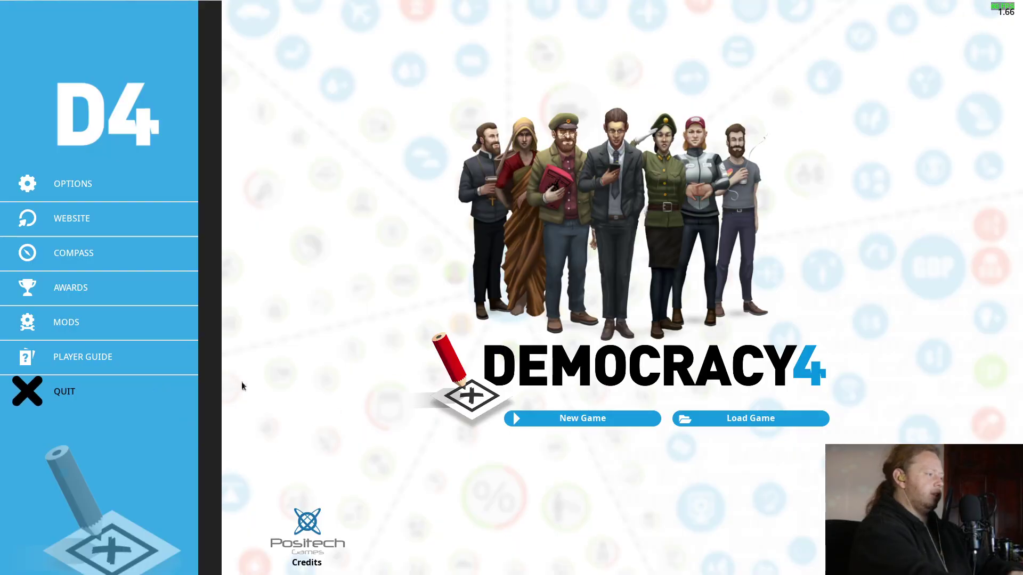
left_click(160, 394)
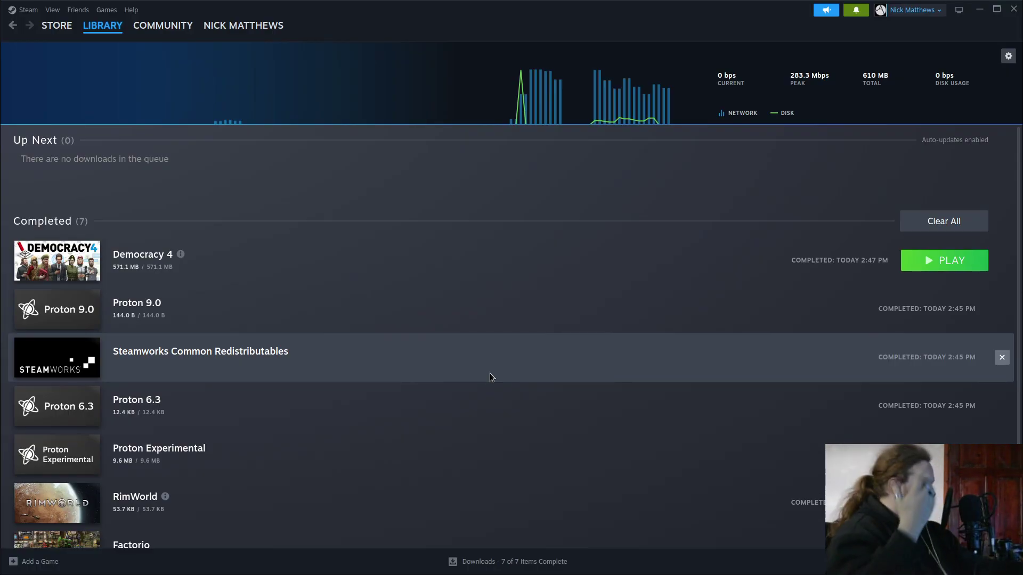
Bring up the desktop application launcher menu with the Super key
key("super")
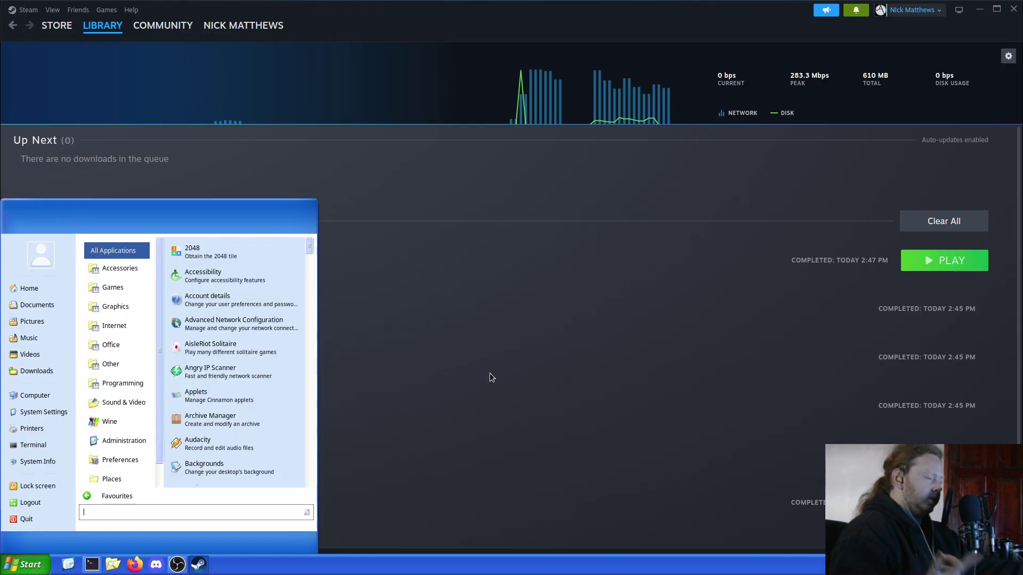
Search the launcher for 'flat' and start Heroic Games Launcher
type("flat")
key("Return")
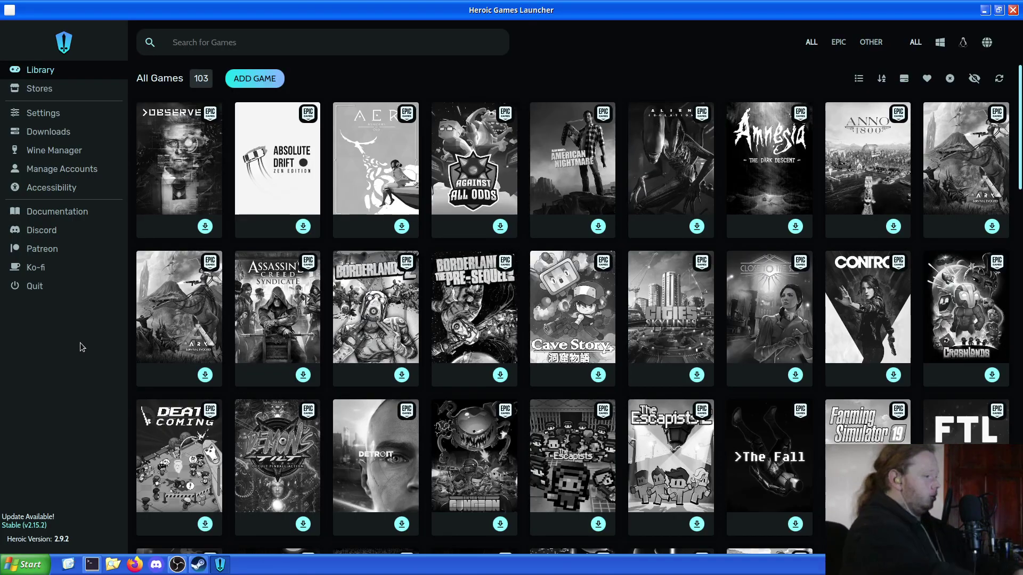
Install Detroit Become Human and follow its download on the Downloads page
scroll(363, 365, "down", 3)
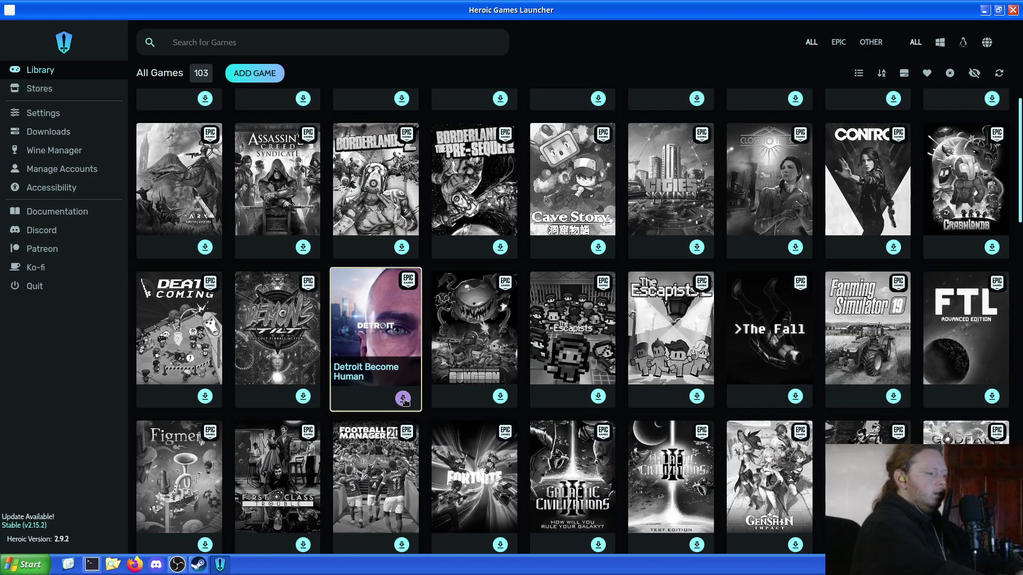
left_click(402, 397)
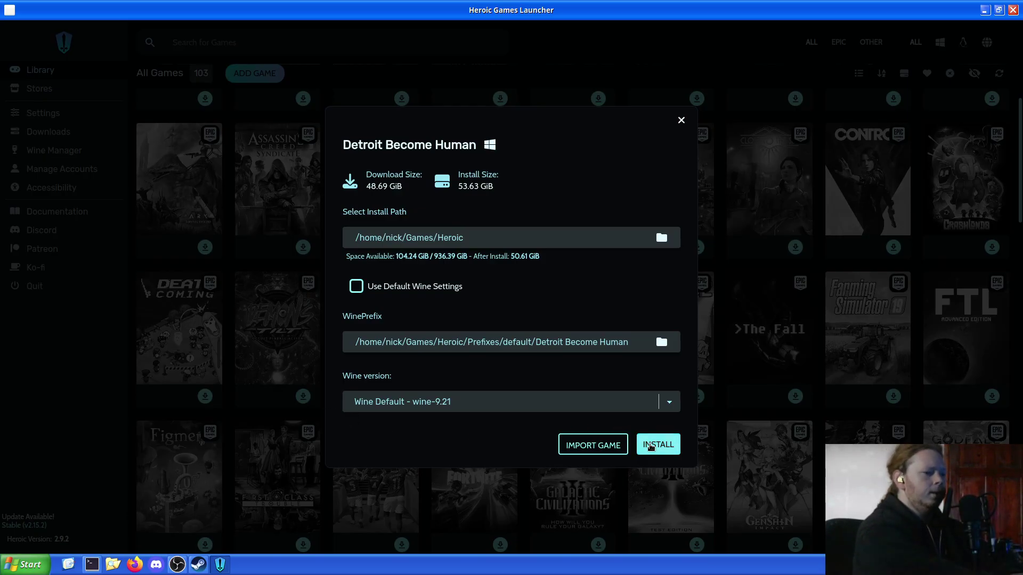
left_click(651, 445)
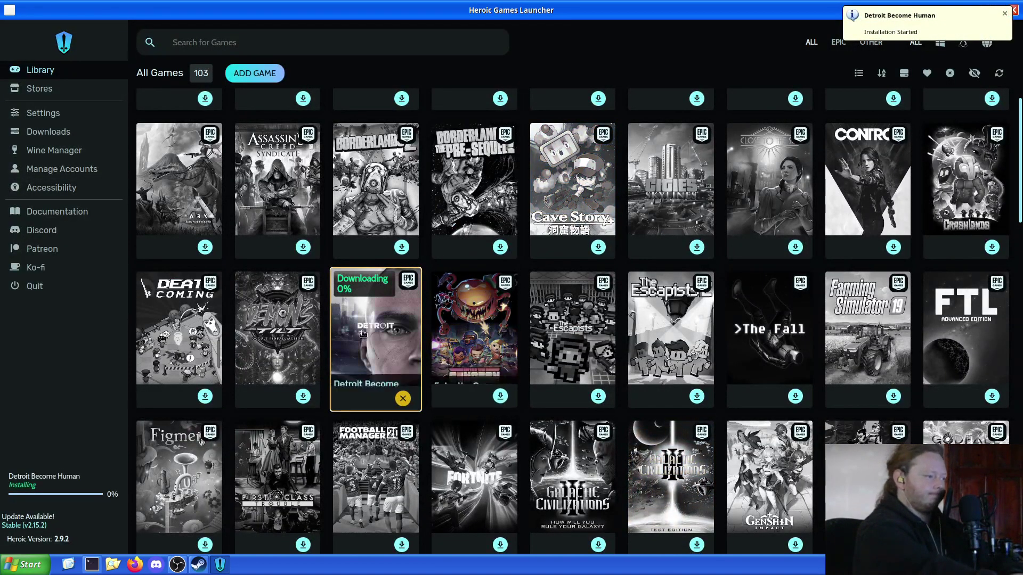
left_click(58, 478)
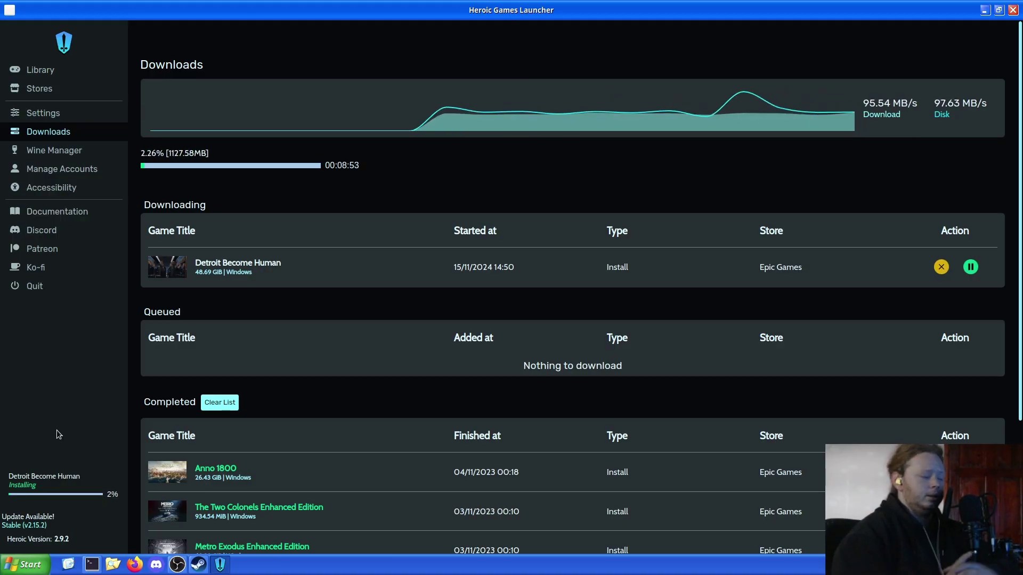
Find and launch the System Monitor from the launcher search and scroll its resource graphs
key("super")
type("disk")
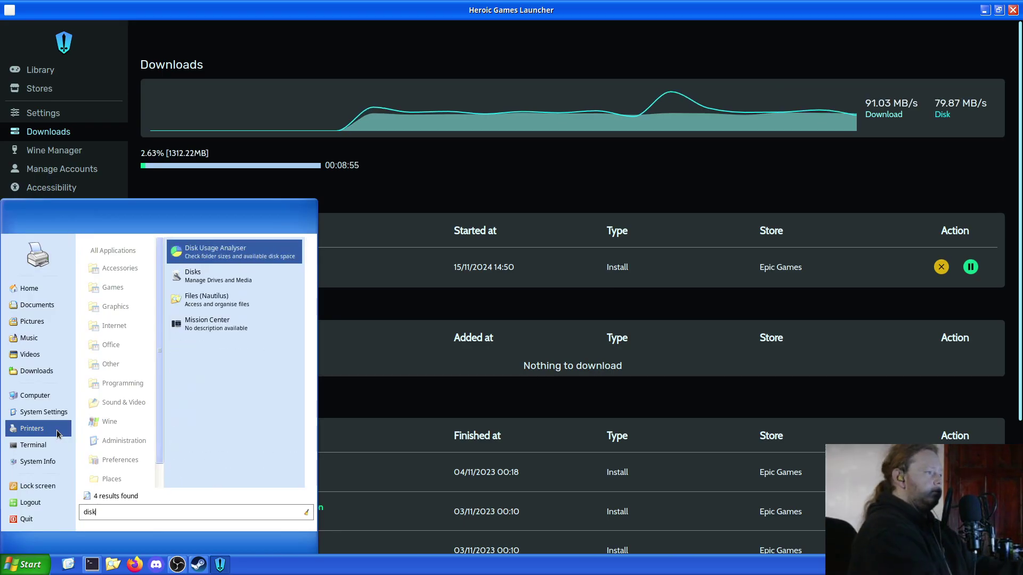
key("Down")
key("BackSpace")
key("BackSpace")
key("BackSpace")
key("BackSpace")
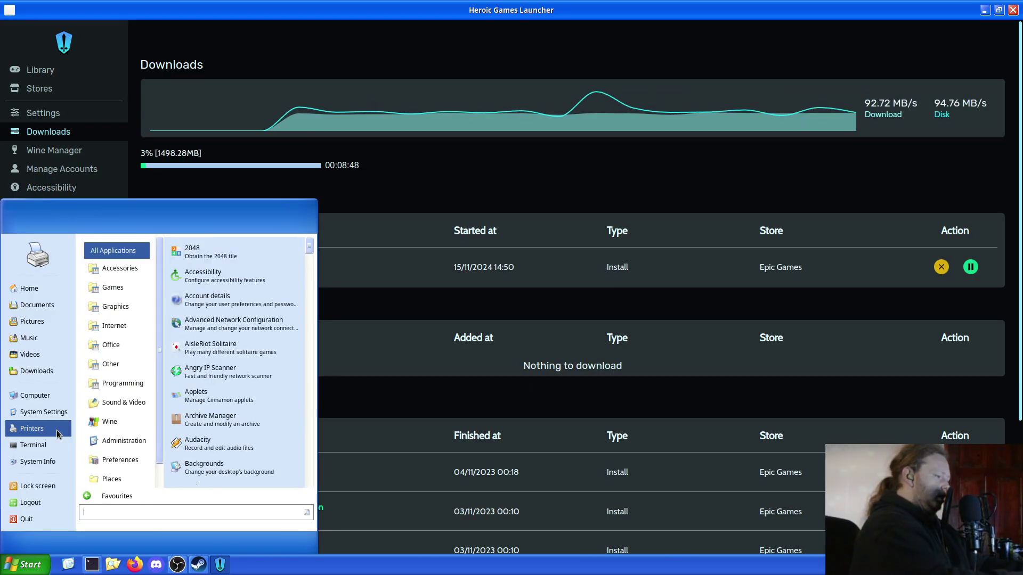
type("set")
key("Down")
key("Return")
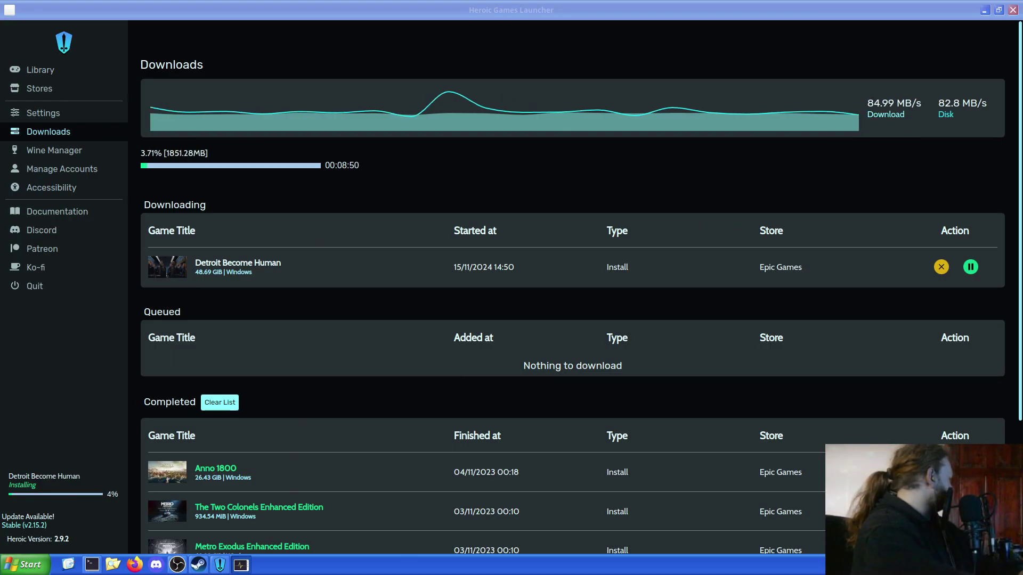
scroll(282, 331, "down", 5)
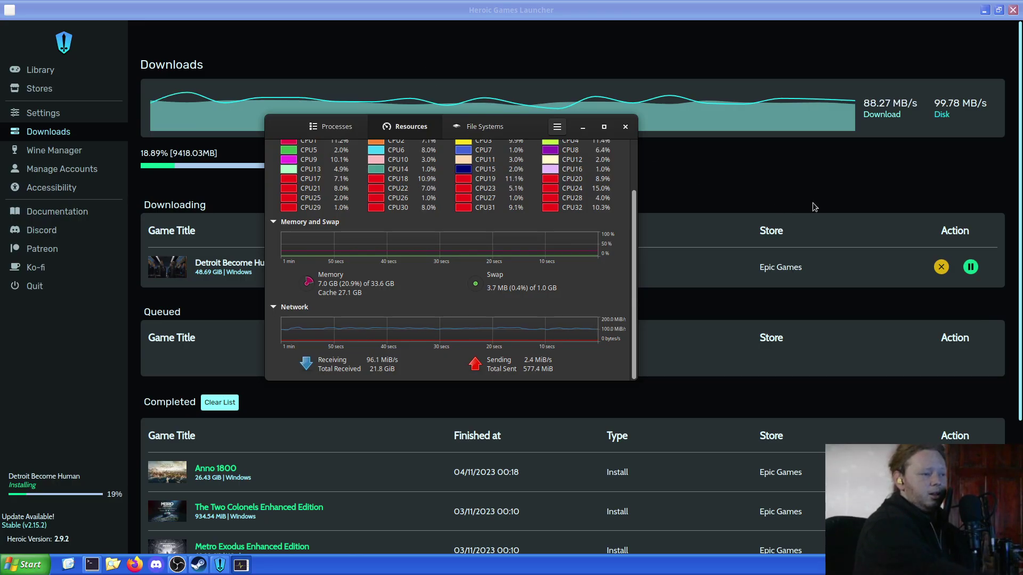
Cancel the Detroit Become Human download, confirming Stop Installation so it shows as Canceled
left_click(941, 267)
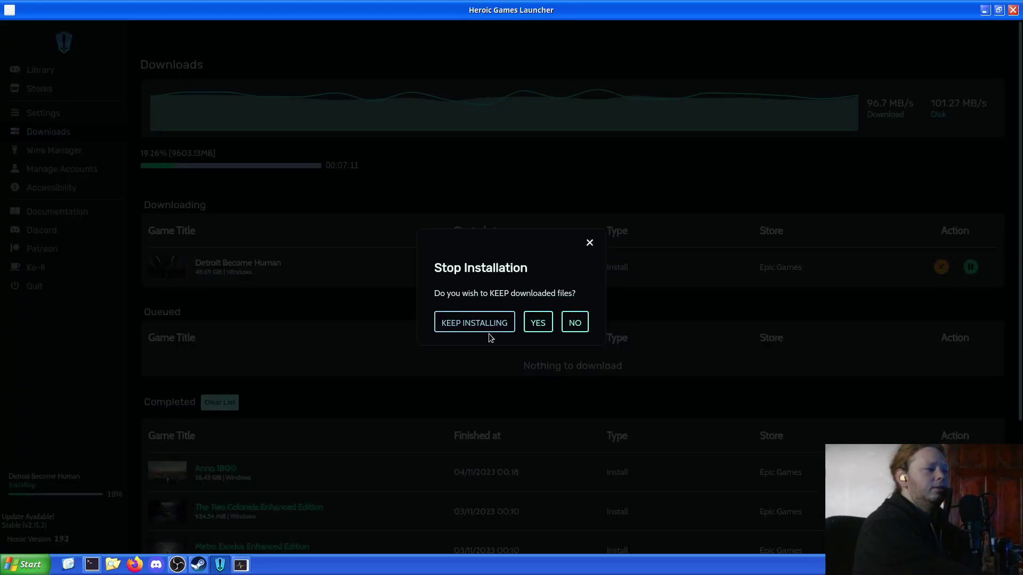
left_click(537, 322)
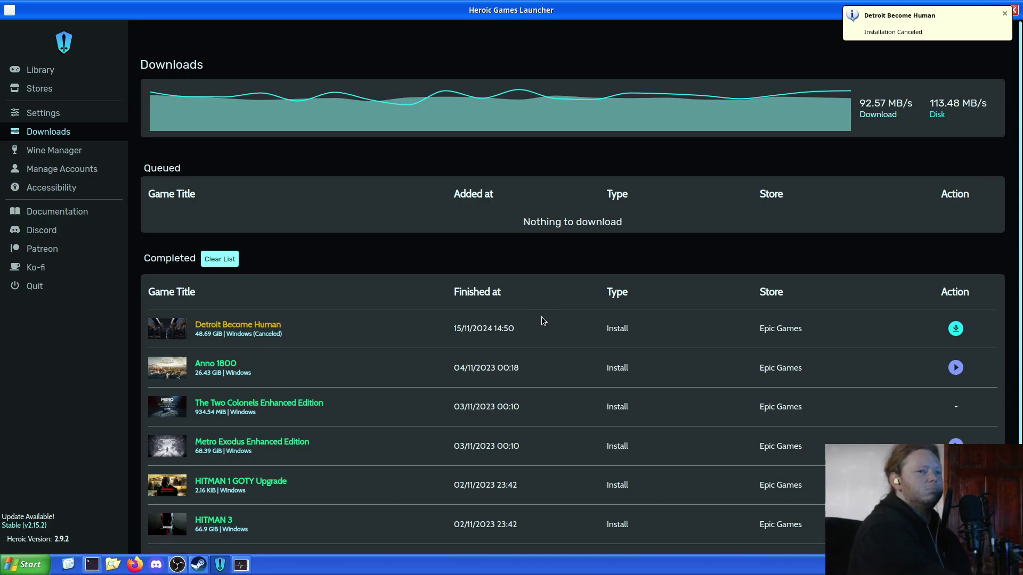
scroll(164, 359, "down", 2)
scroll(165, 363, "up", 2)
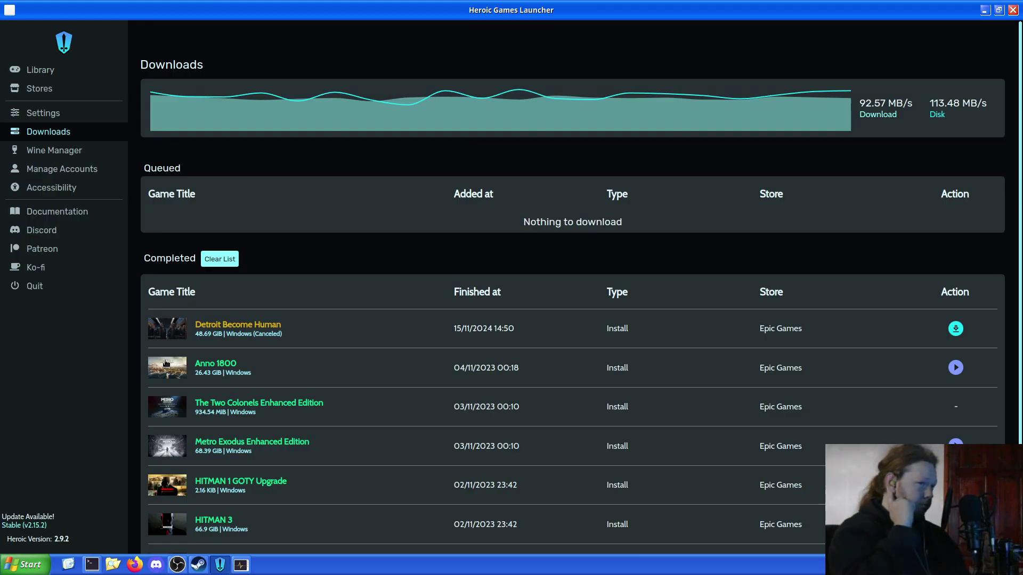